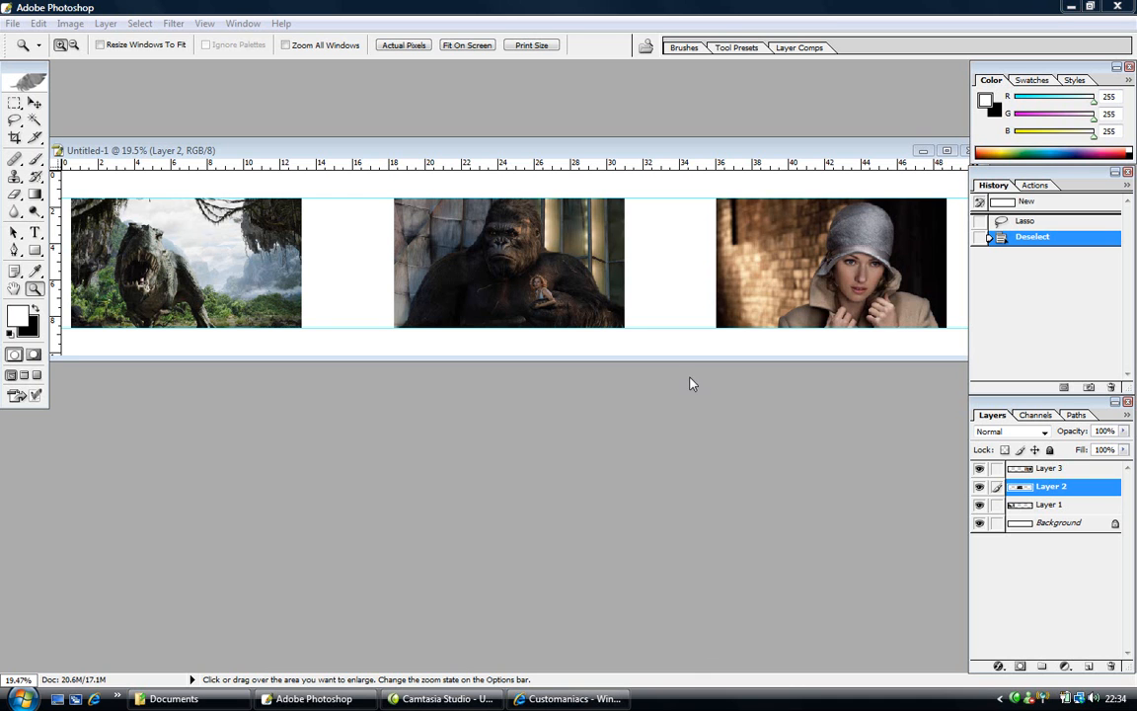
- Move the Untitled-1 banner window slightly higher in the workspace
{"action": "left_click", "coordinate": [652, 154]}
{"action": "mouse_move", "coordinate": [652, 154]}
{"action": "left_mouse_down"}
{"action": "mouse_move", "coordinate": [654, 164]}
{"action": "mouse_move", "coordinate": [643, 160]}
{"action": "mouse_move", "coordinate": [654, 132]}
{"action": "left_mouse_up"}
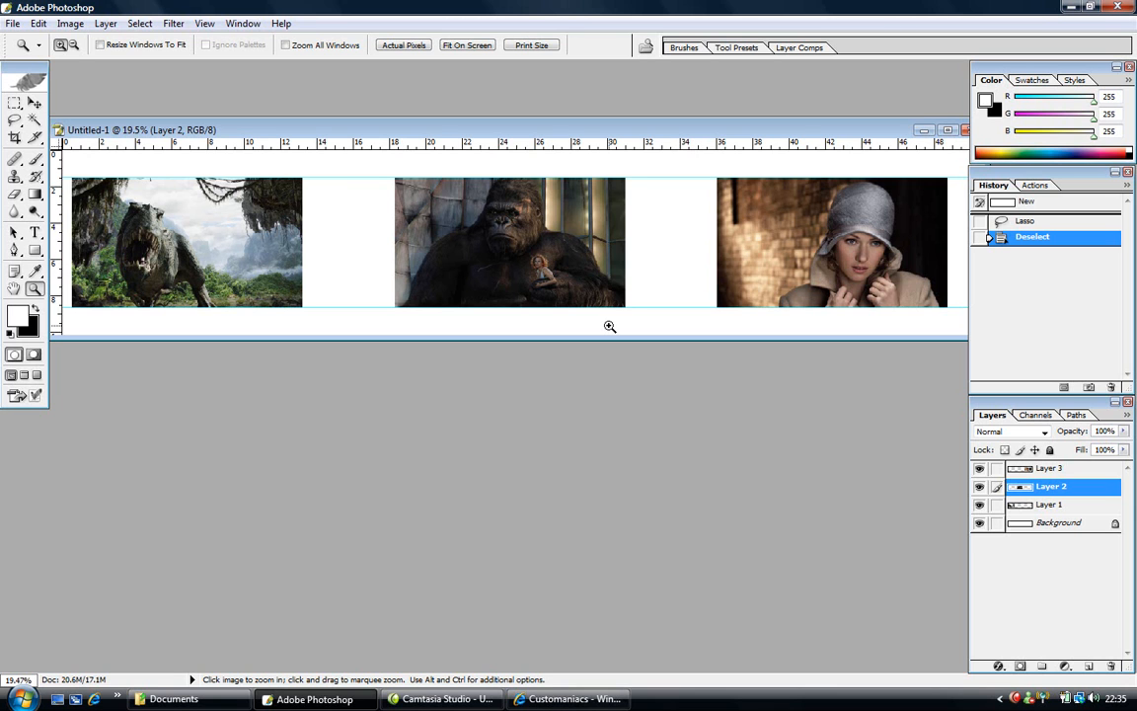
- Enlarge the document window, zoom the banner to 50%, and scroll to the T-rex picture
{"action": "left_click_drag", "start_coordinate": [610, 338], "coordinate": [606, 449]}
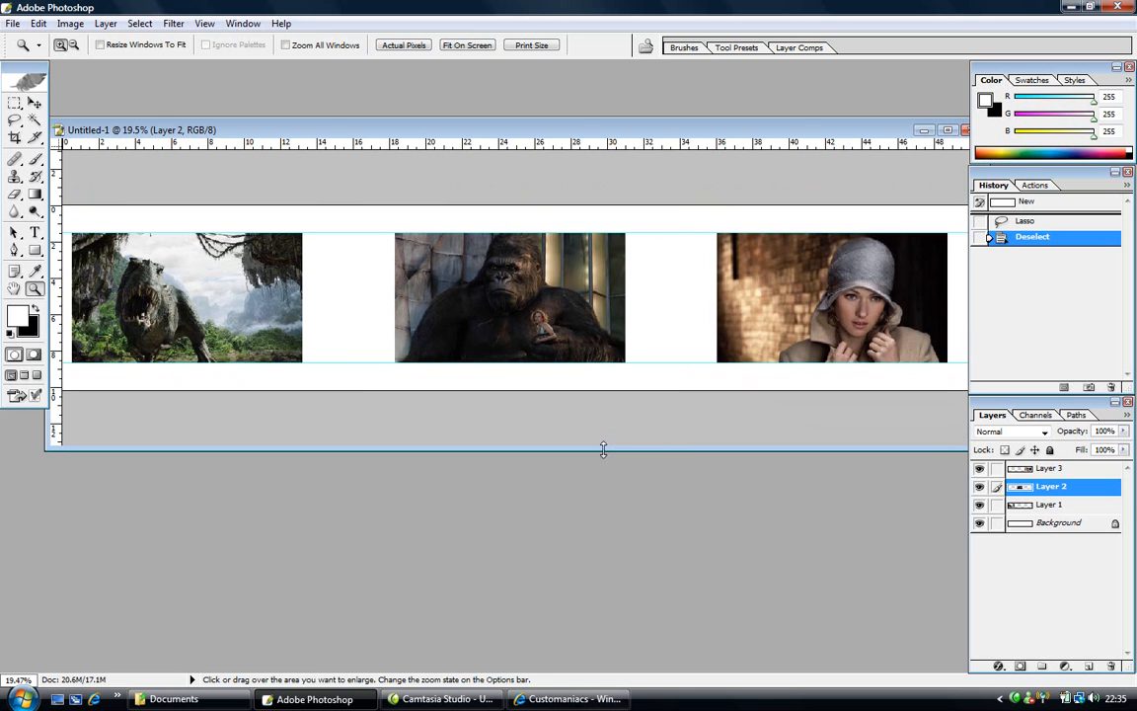
{"action": "left_click", "coordinate": [308, 313]}
{"action": "left_click", "coordinate": [415, 314]}
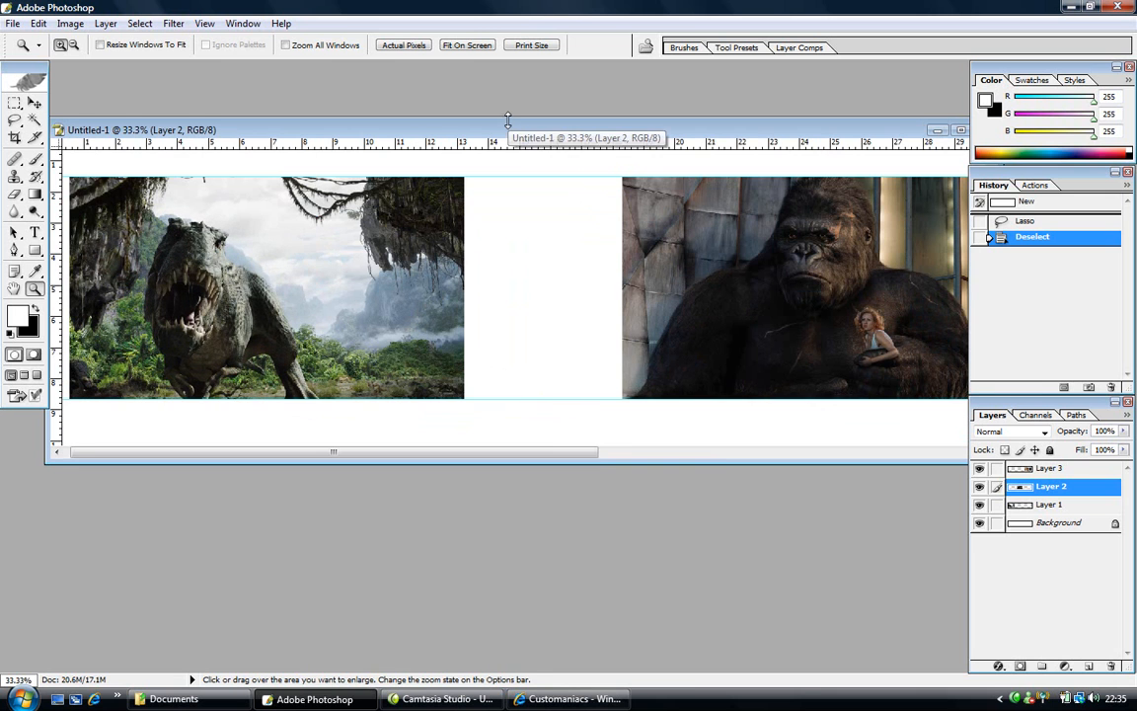
{"action": "left_click_drag", "start_coordinate": [507, 123], "coordinate": [508, 71]}
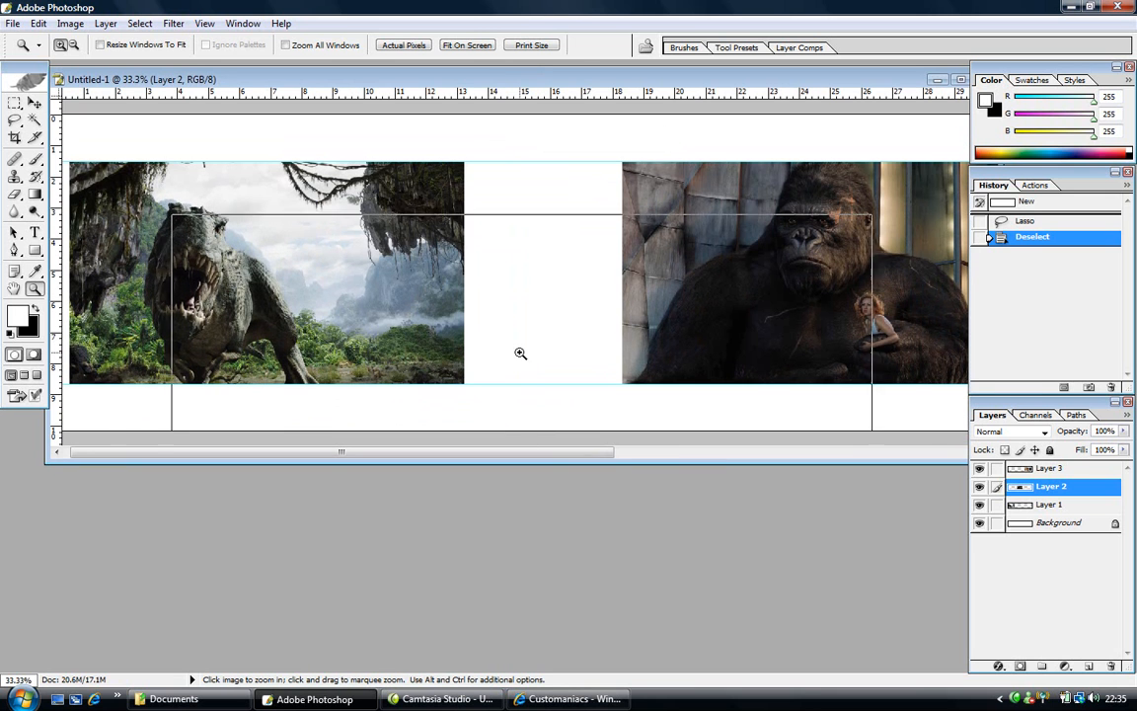
{"action": "left_click", "coordinate": [520, 357]}
{"action": "left_click_drag", "start_coordinate": [552, 461], "coordinate": [472, 598]}
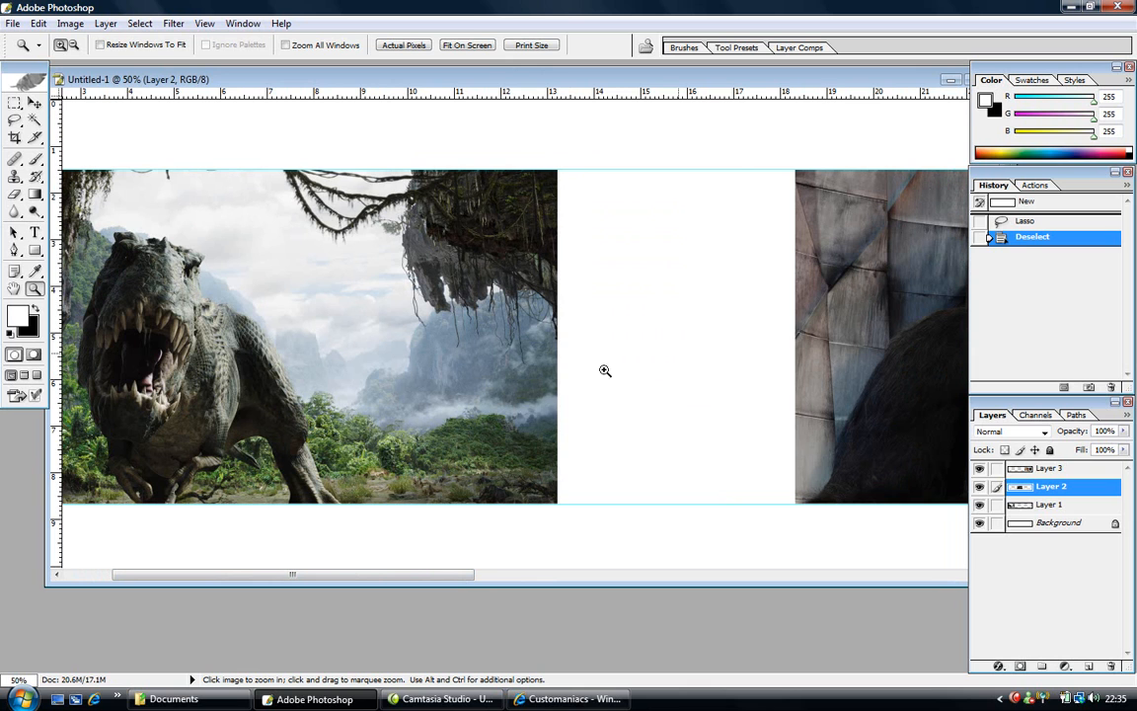
- Hide the guides and lasso the T-rex picture's right edge plus the white gap beside it
{"action": "left_click", "coordinate": [15, 121]}
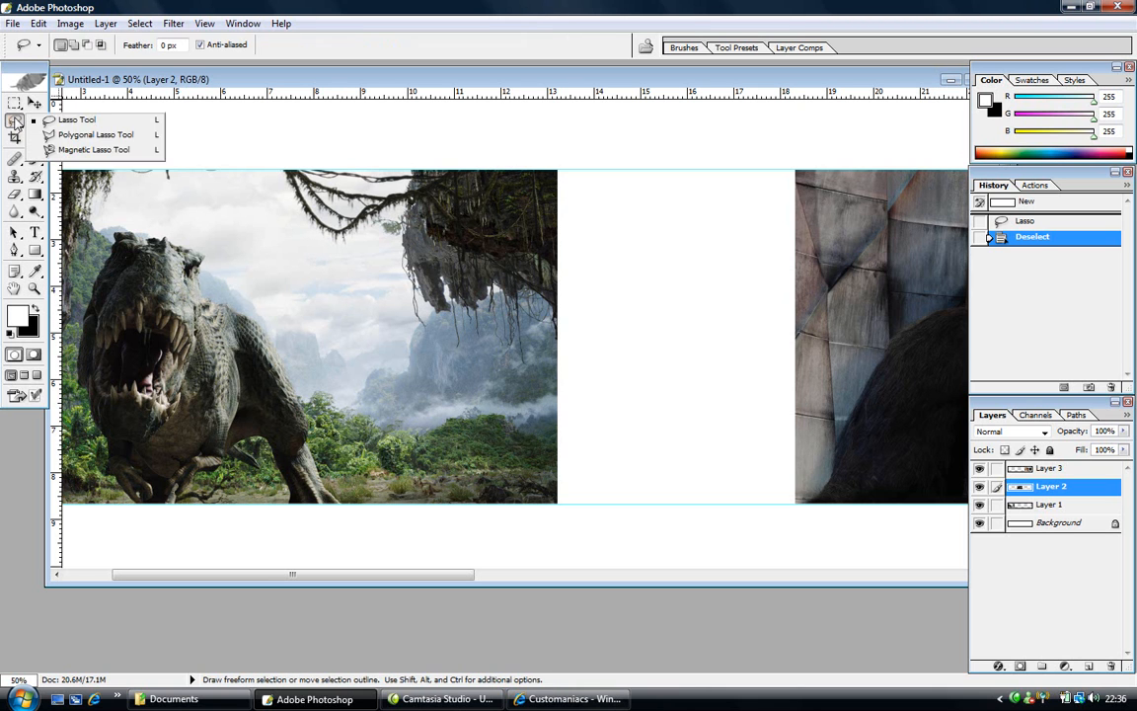
{"action": "left_click", "coordinate": [65, 122]}
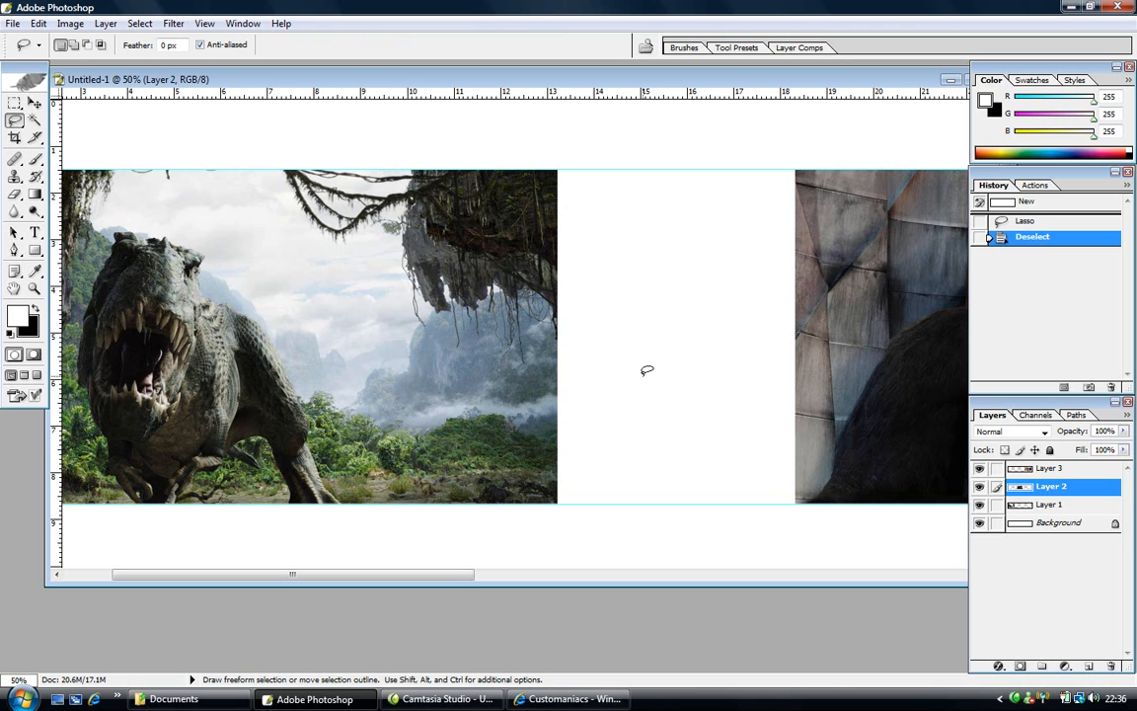
{"action": "key", "text": "ctrl+h"}
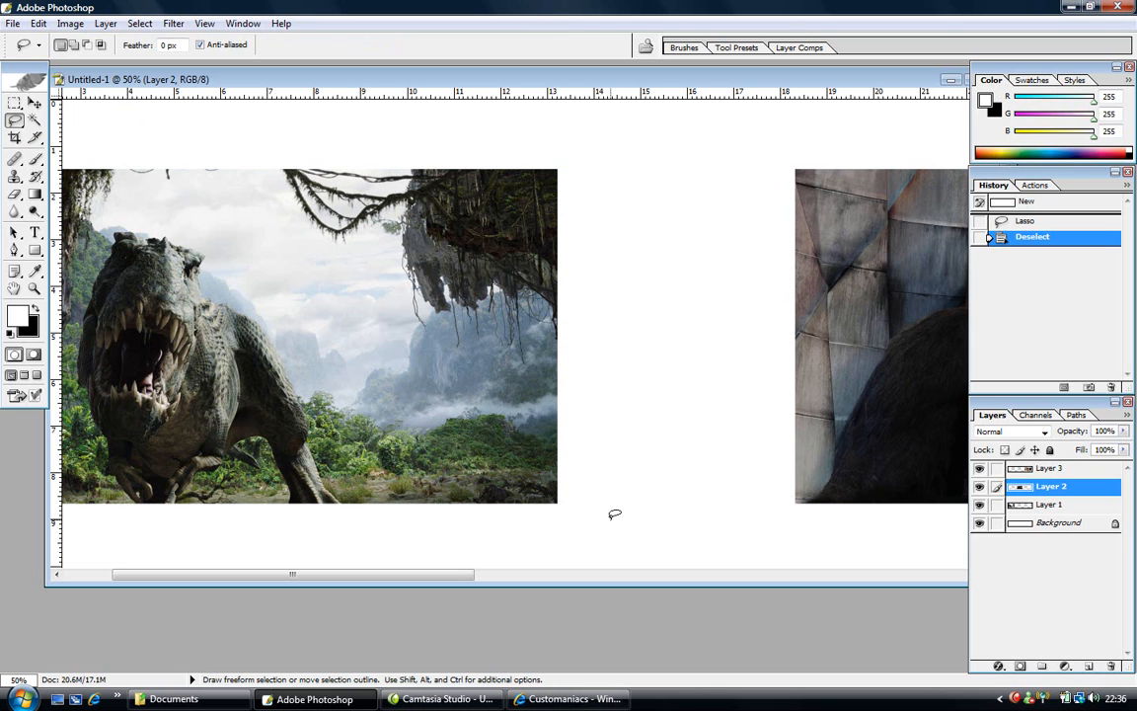
{"action": "mouse_move", "coordinate": [610, 519]}
{"action": "left_mouse_down"}
{"action": "mouse_move", "coordinate": [586, 526]}
{"action": "mouse_move", "coordinate": [534, 511]}
{"action": "mouse_move", "coordinate": [514, 479]}
{"action": "mouse_move", "coordinate": [461, 176]}
{"action": "mouse_move", "coordinate": [460, 73]}
{"action": "mouse_move", "coordinate": [681, 145]}
{"action": "mouse_move", "coordinate": [711, 401]}
{"action": "mouse_move", "coordinate": [654, 489]}
{"action": "mouse_move", "coordinate": [610, 520]}
{"action": "left_mouse_up"}
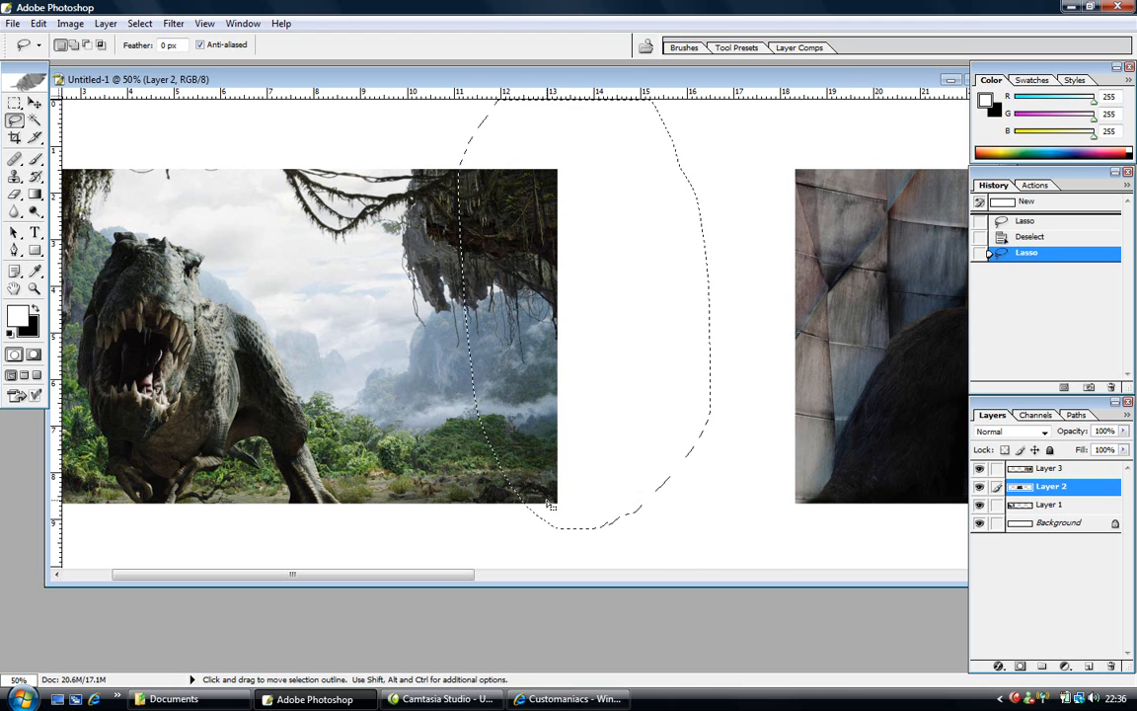
{"action": "mouse_move", "coordinate": [635, 400]}
{"action": "left_mouse_down"}
{"action": "mouse_move", "coordinate": [612, 417]}
{"action": "mouse_move", "coordinate": [622, 430]}
{"action": "left_mouse_up"}
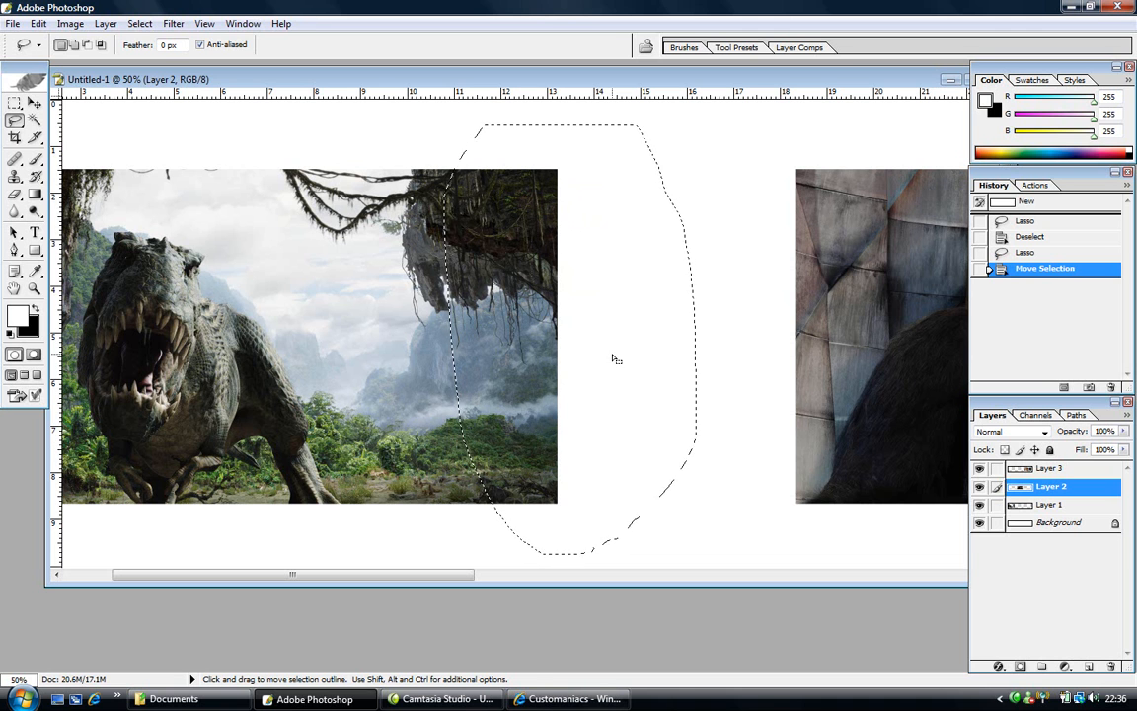
- Feather the lasso selection with a 10-pixel radius
{"action": "left_click", "coordinate": [140, 23]}
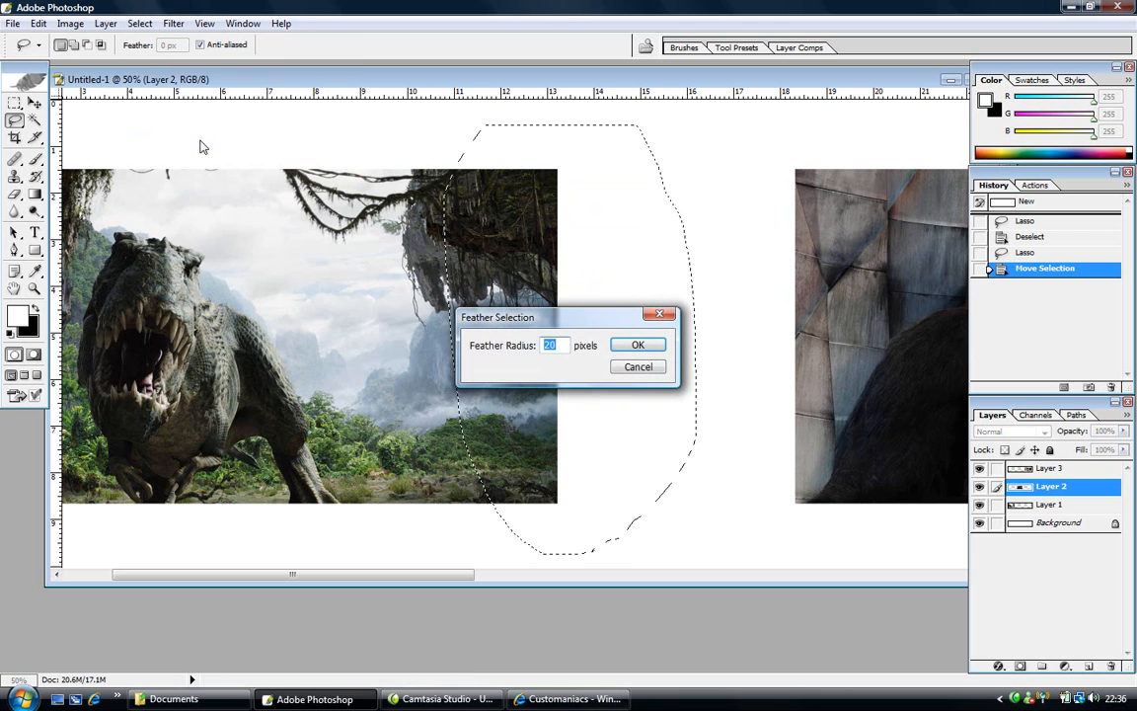
{"action": "left_click_drag", "start_coordinate": [558, 322], "coordinate": [252, 141]}
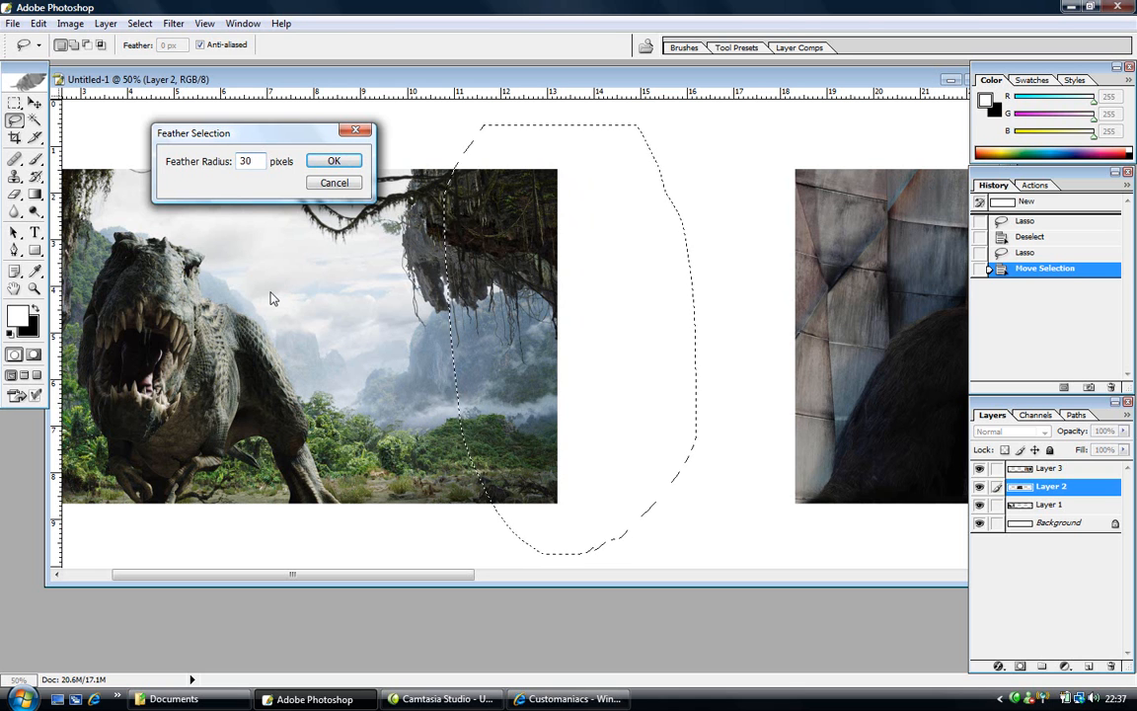
{"action": "double_click", "coordinate": [245, 161]}
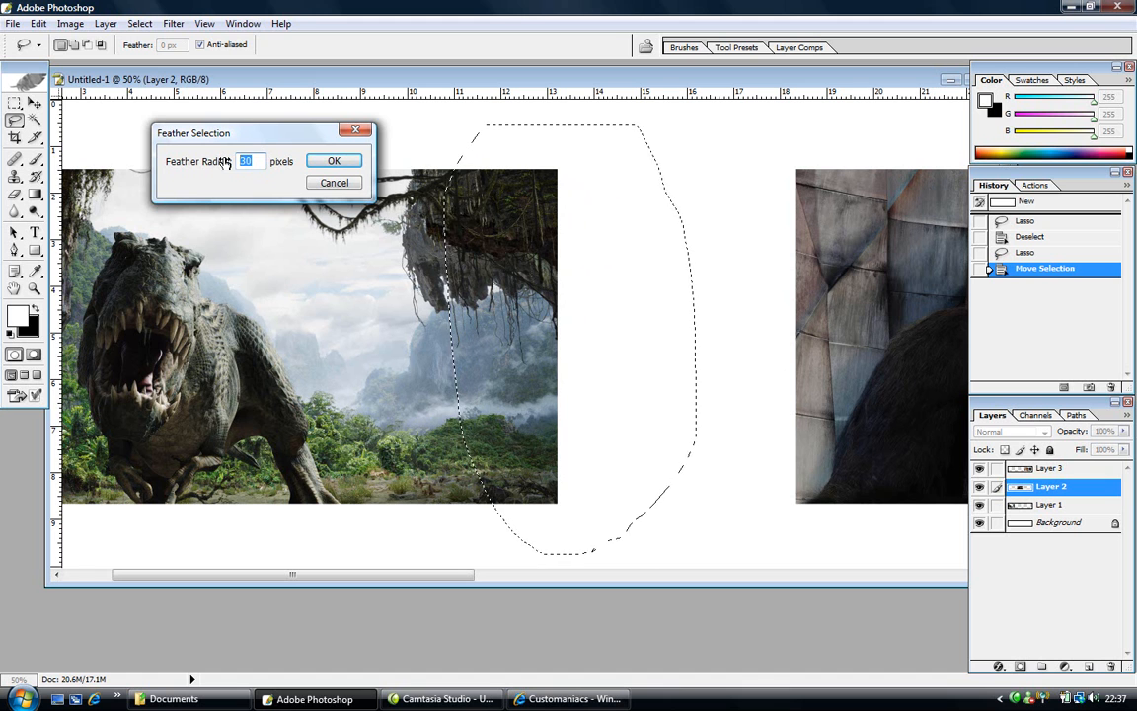
{"action": "type", "text": "10"}
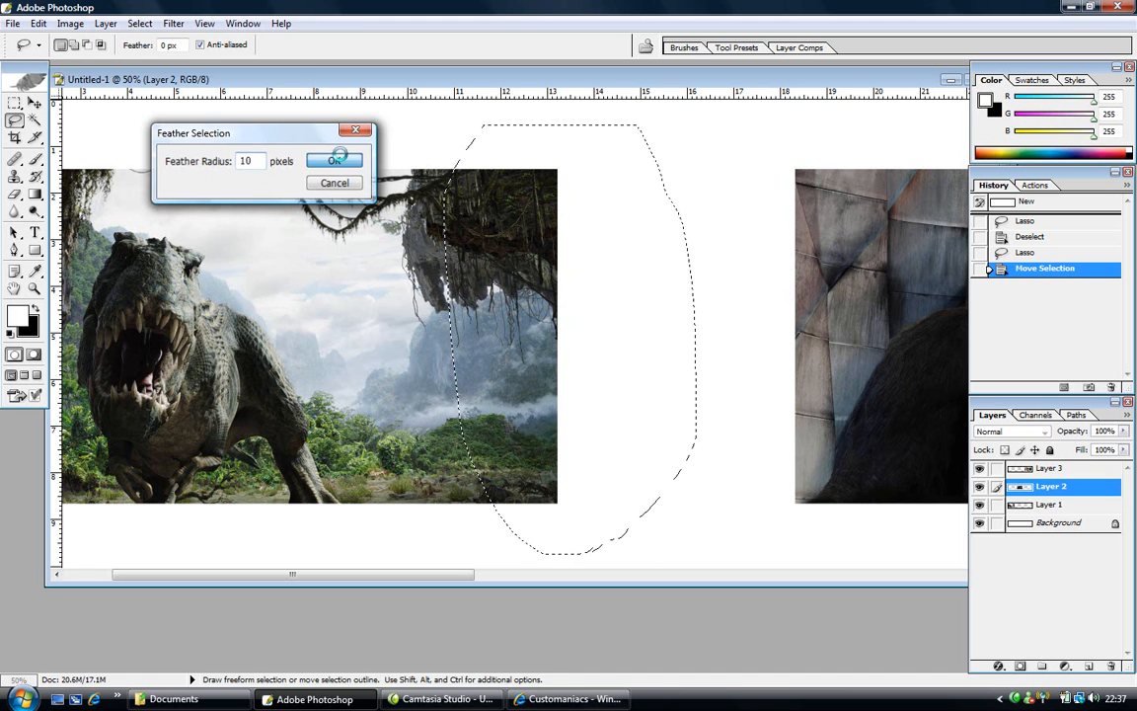
{"action": "left_click", "coordinate": [333, 160]}
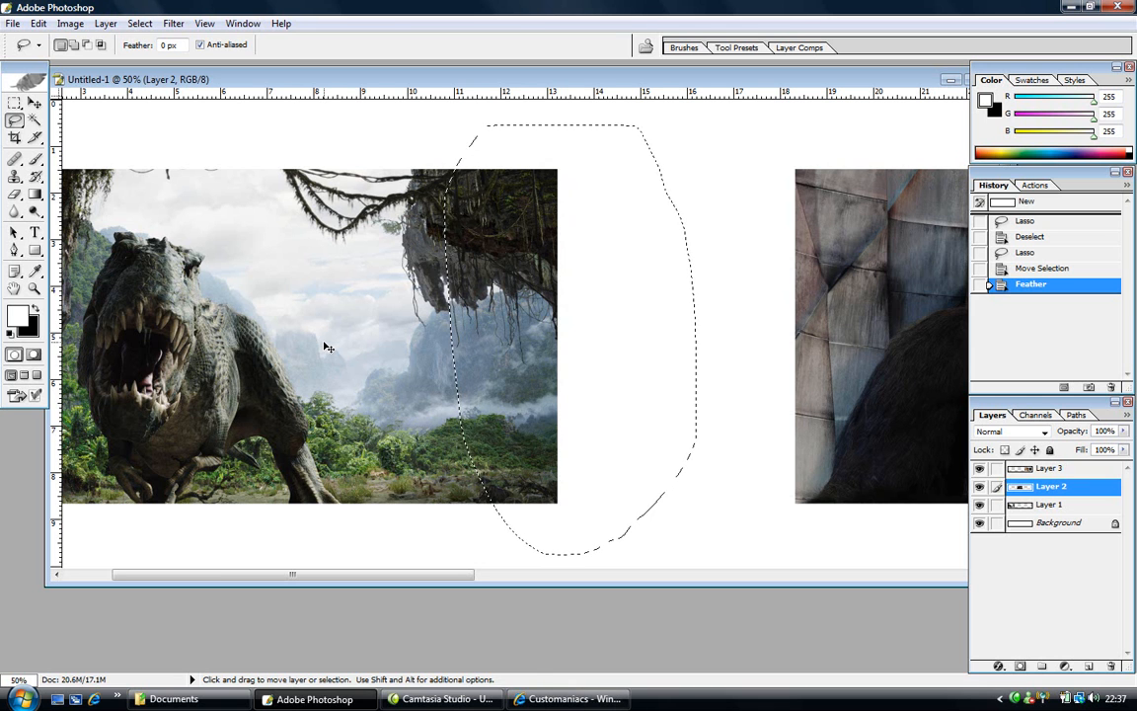
- Cut the feathered area out of Layer 1, the T-rex picture
{"action": "scroll", "coordinate": [329, 348], "scroll_direction": "right", "scroll_amount": 10}
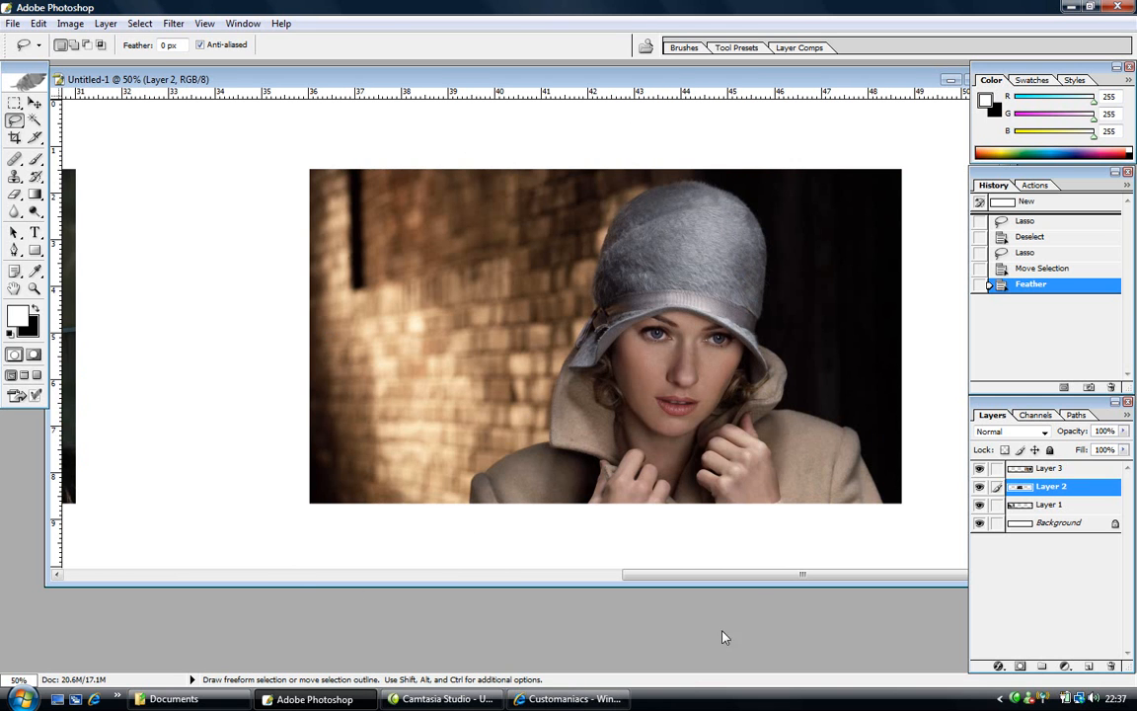
{"action": "left_click_drag", "start_coordinate": [750, 575], "coordinate": [251, 632]}
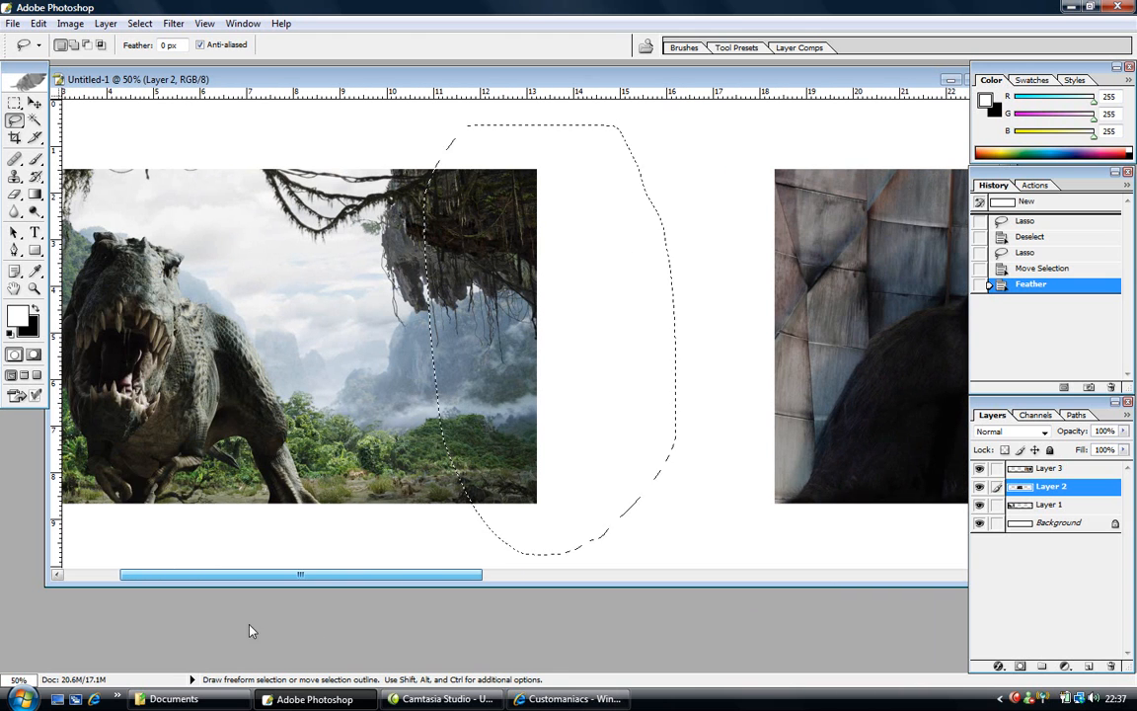
{"action": "left_click", "coordinate": [1021, 507]}
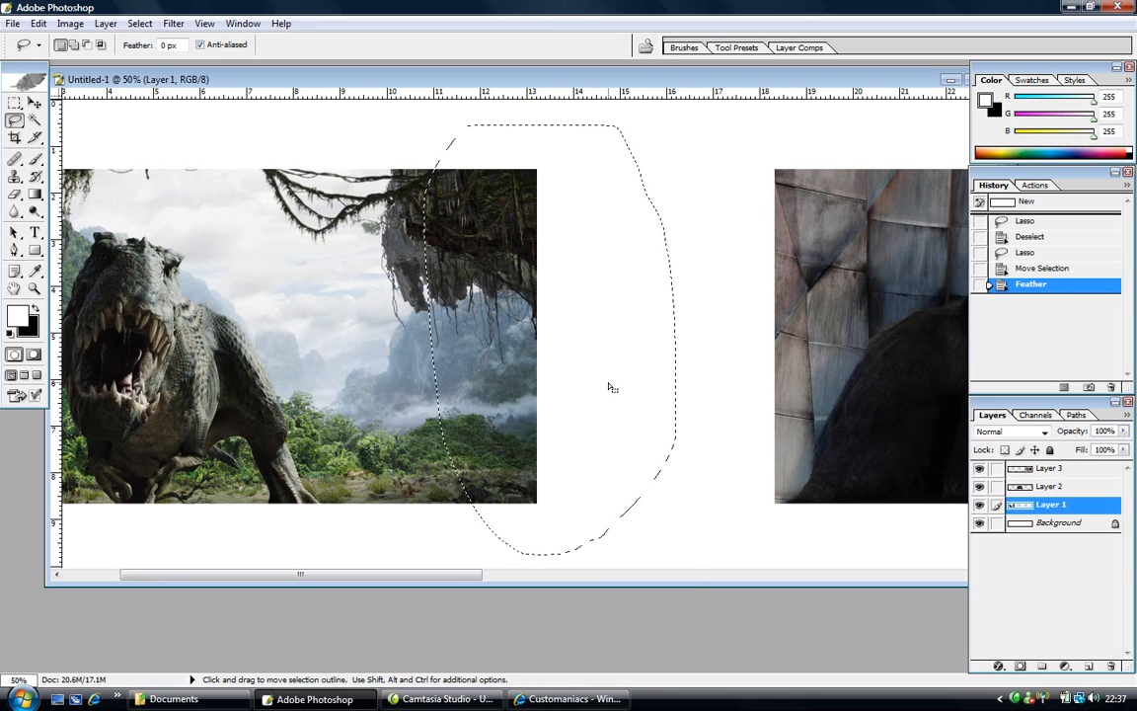
{"action": "key", "text": "ctrl+x"}
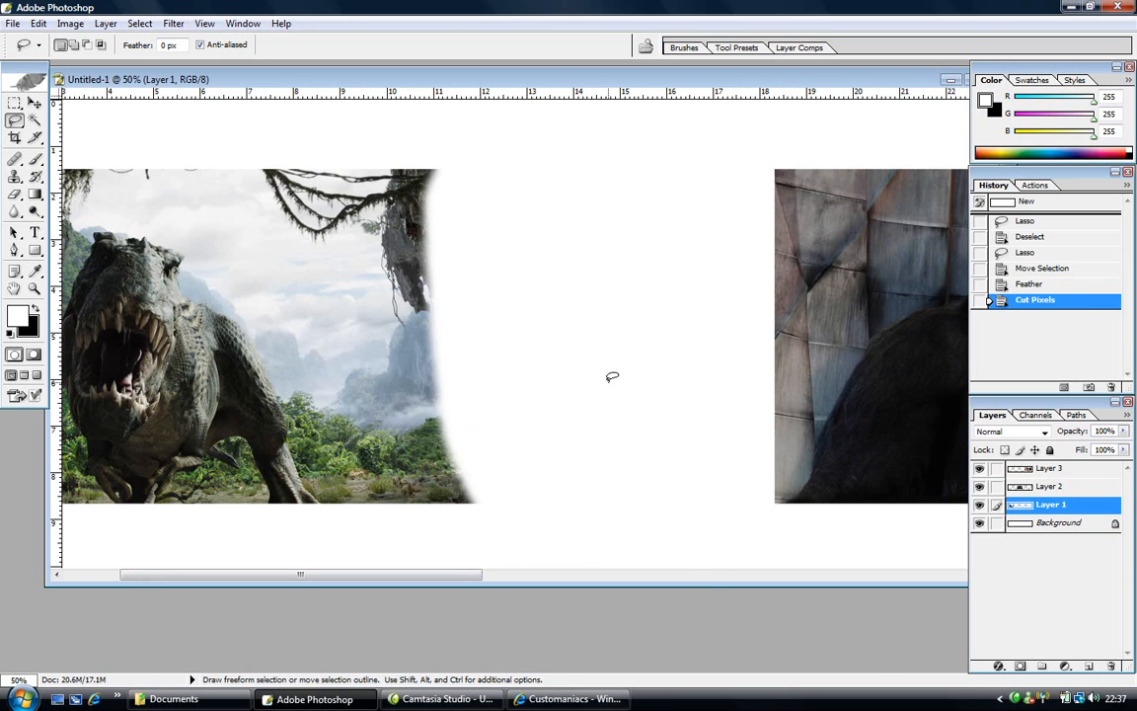
- Zoom in to 200% on the faded T-rex edge, then back out to 50%
{"action": "left_click", "coordinate": [34, 288]}
{"action": "left_click", "coordinate": [411, 365]}
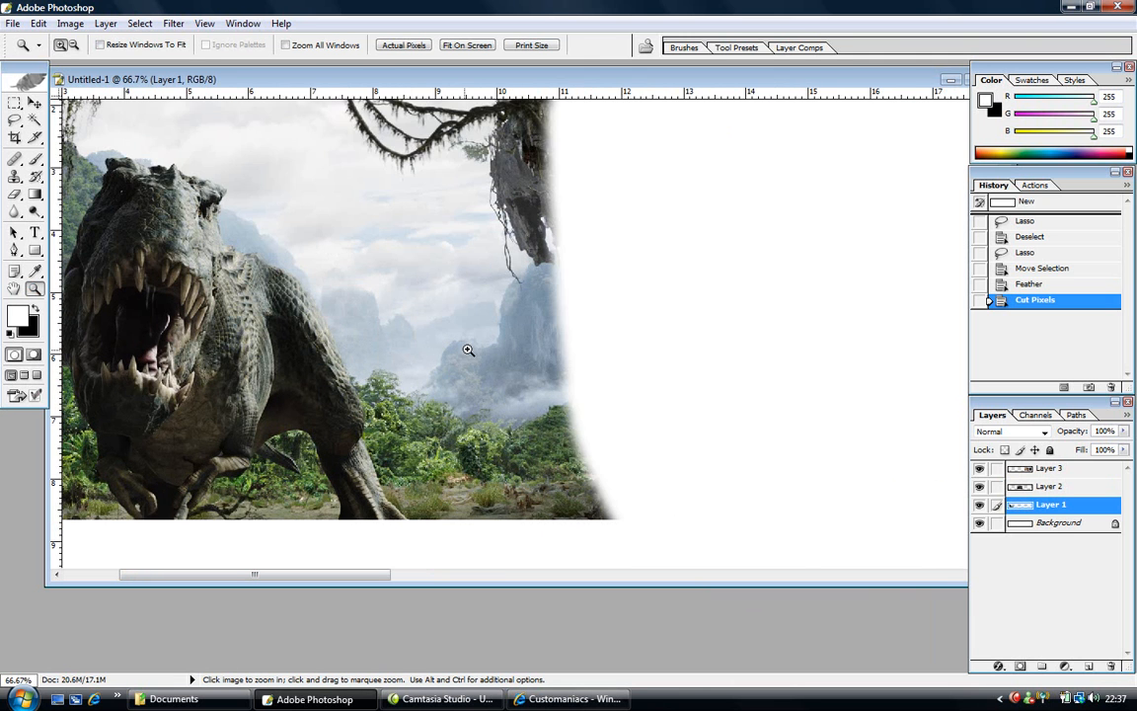
{"action": "left_click", "coordinate": [472, 343]}
{"action": "left_click", "coordinate": [681, 364]}
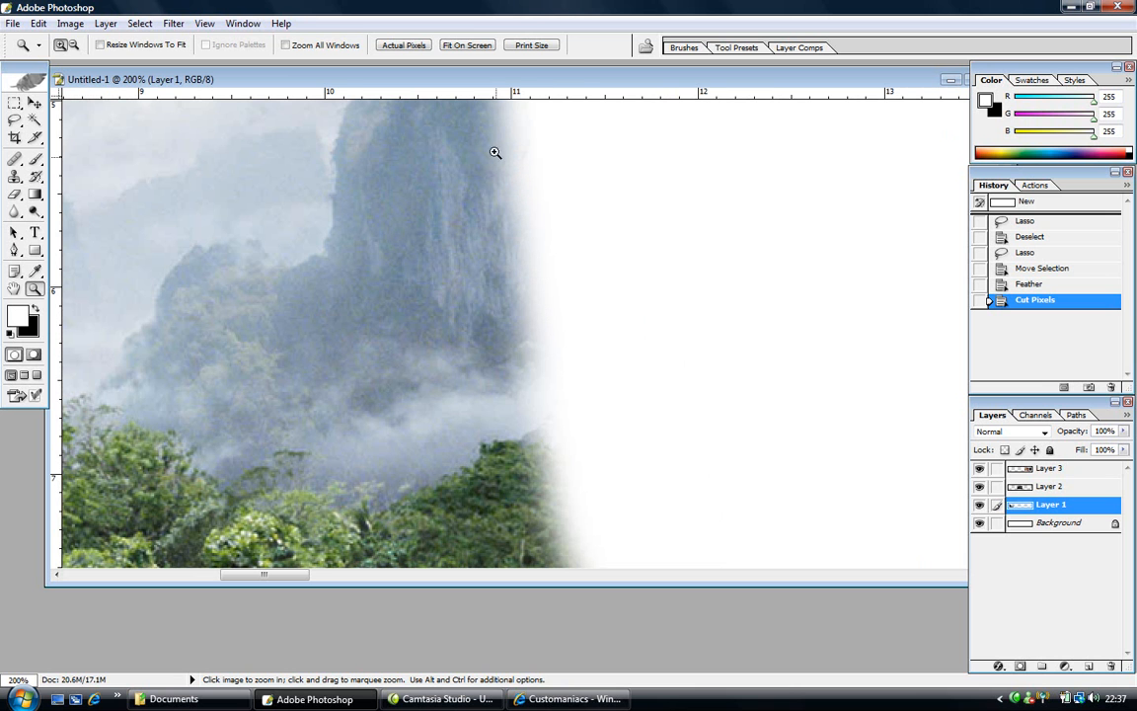
{"action": "scroll", "coordinate": [492, 148], "scroll_direction": "left", "scroll_amount": 5}
{"action": "left_click", "coordinate": [74, 46]}
{"action": "left_click", "coordinate": [518, 204]}
{"action": "left_click", "coordinate": [647, 396]}
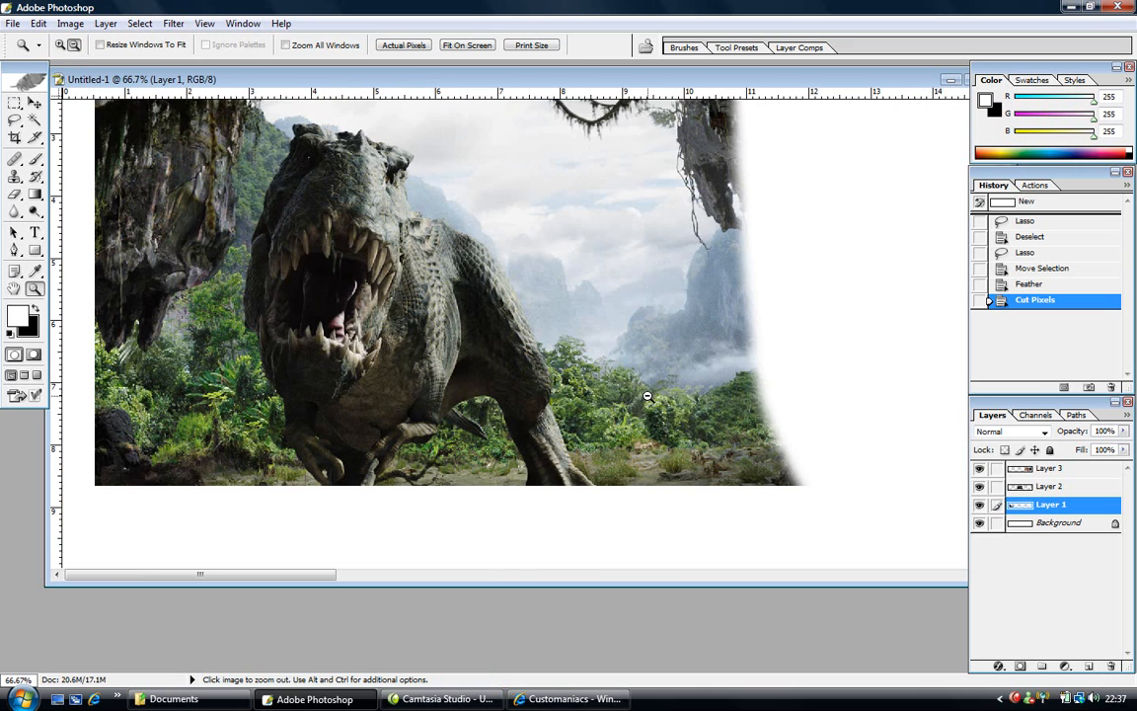
{"action": "left_click_drag", "start_coordinate": [326, 574], "coordinate": [378, 575]}
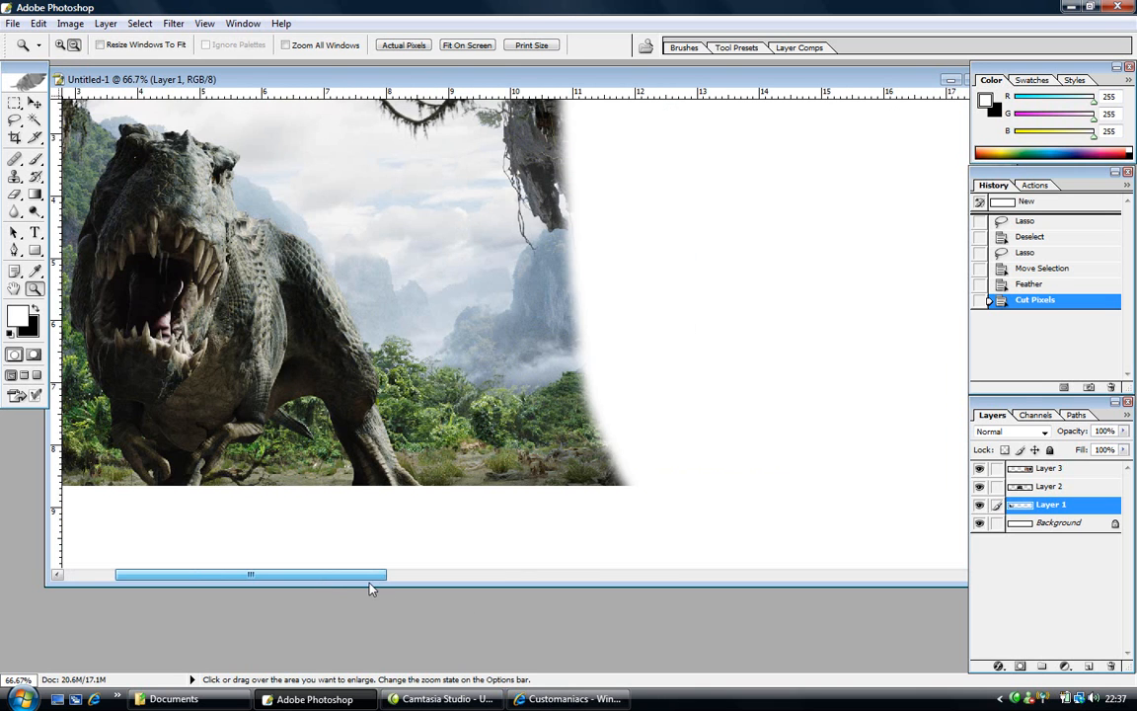
{"action": "left_click", "coordinate": [438, 315]}
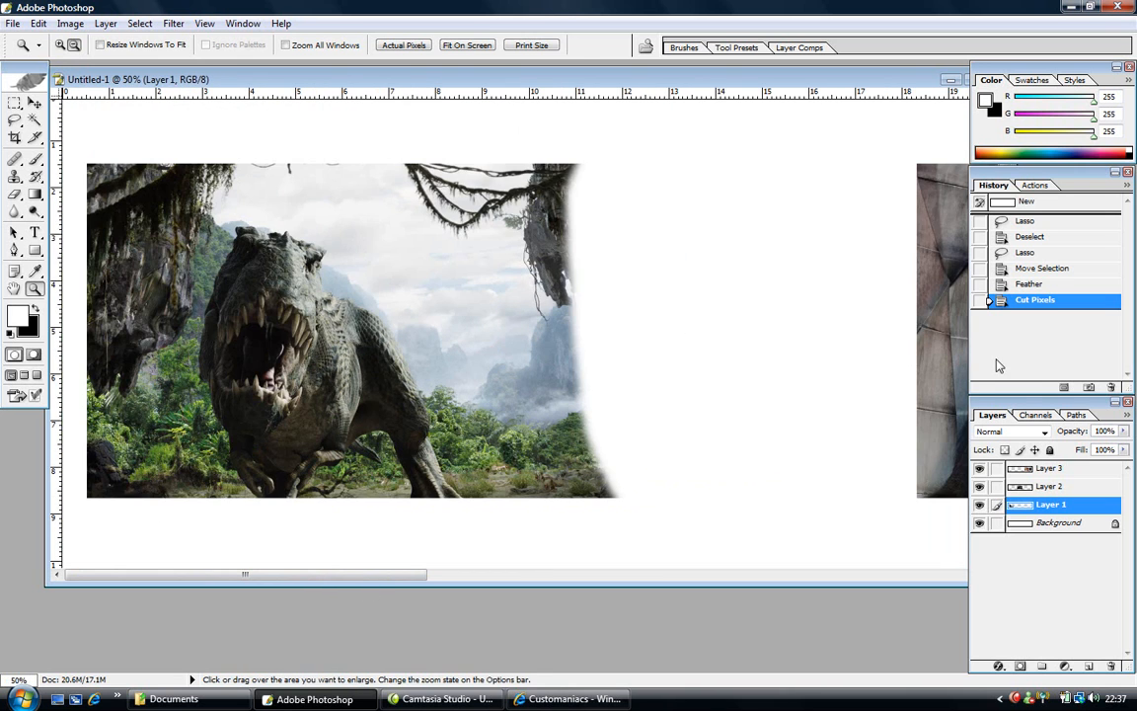
- Undo the cut and re-feather the selection with a larger 60-pixel radius
{"action": "left_click", "coordinate": [1007, 269]}
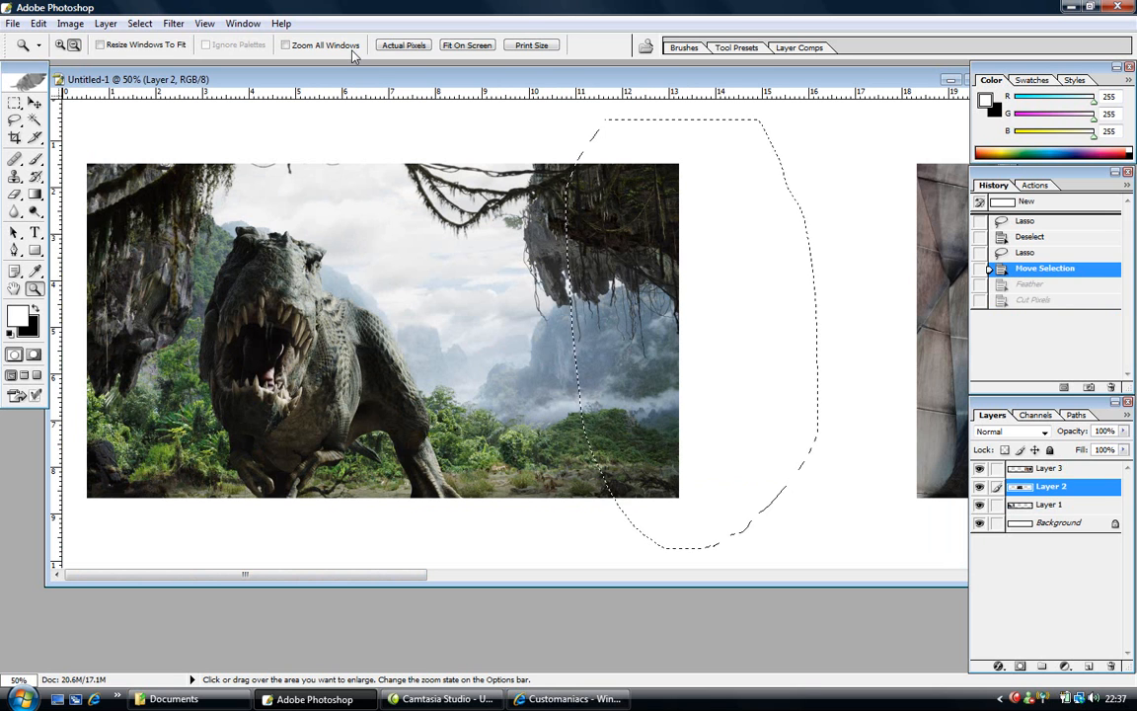
{"action": "left_click", "coordinate": [139, 24]}
{"action": "left_click", "coordinate": [197, 145]}
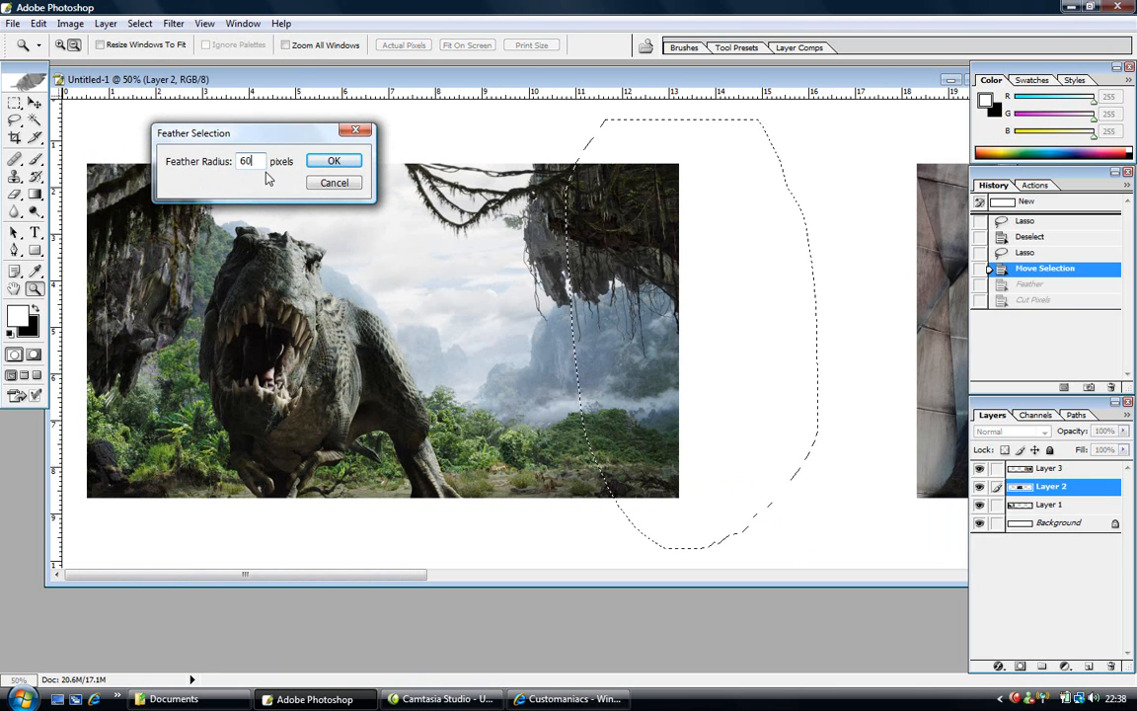
{"action": "left_click", "coordinate": [331, 161]}
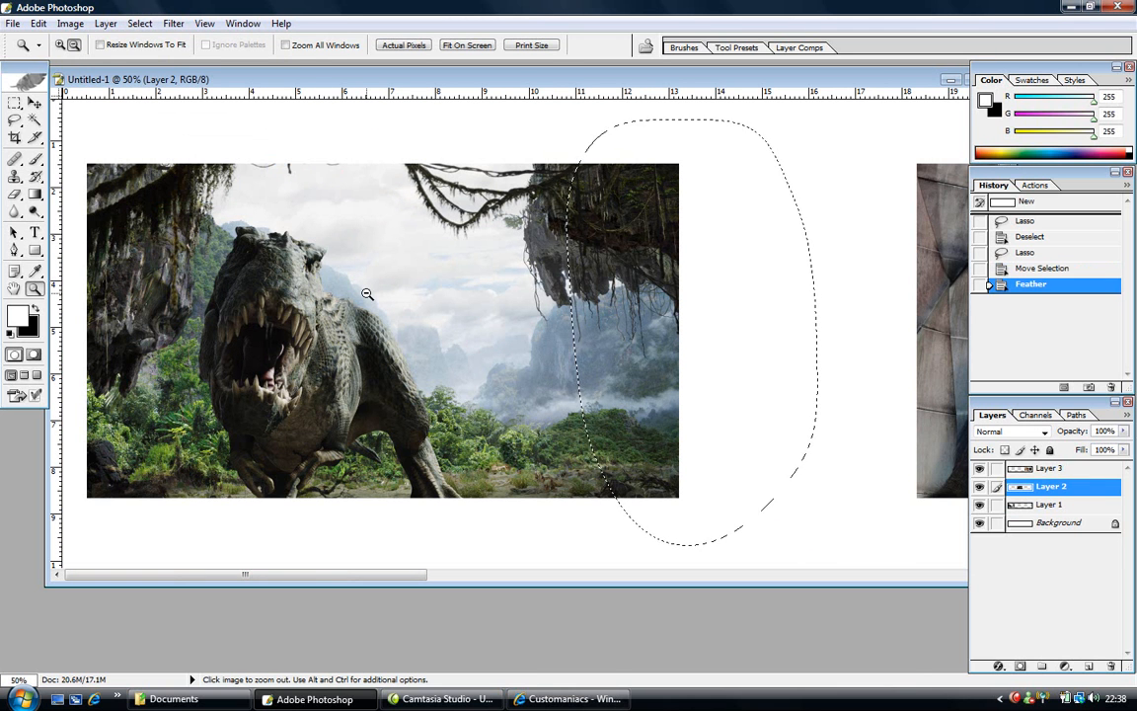
- Cut the 60-pixel feathered area from Layer 1 to fade the T-rex edge
{"action": "key", "text": "ctrl+x"}
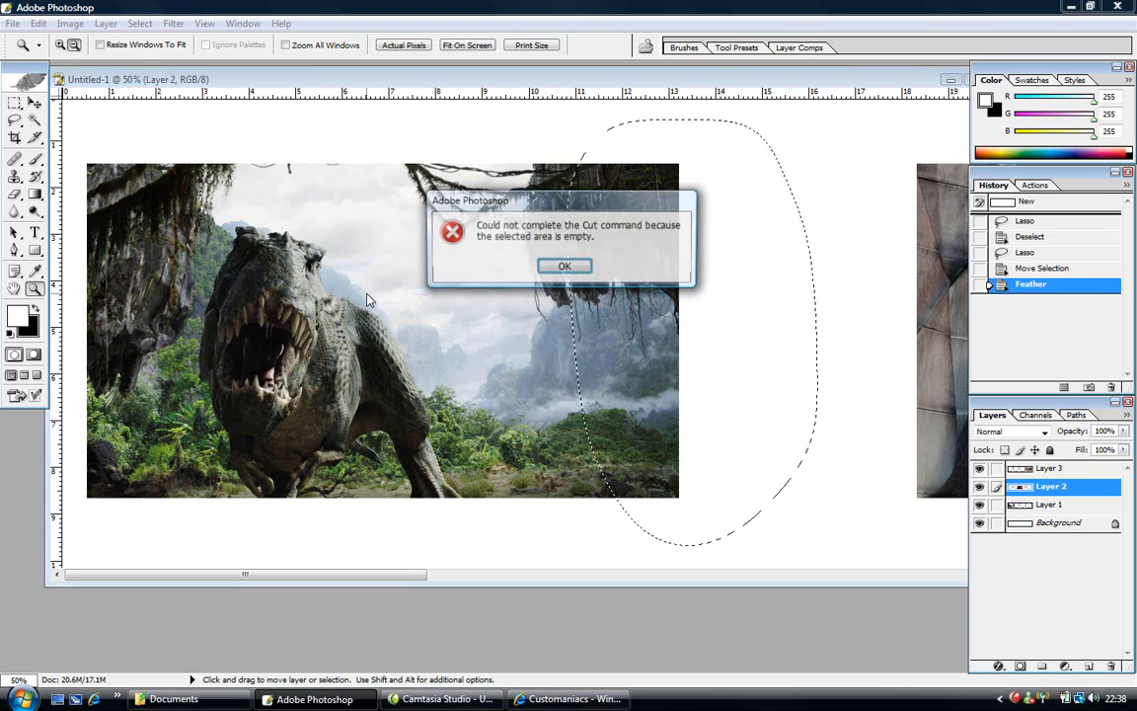
{"action": "key", "text": "Return"}
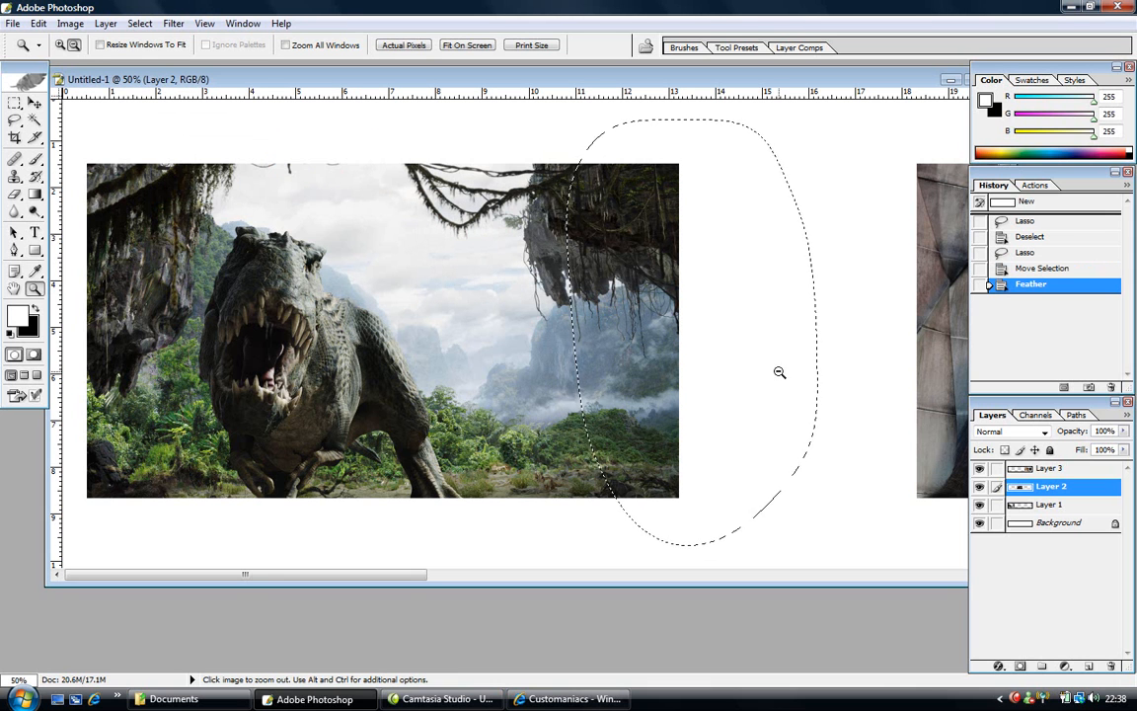
{"action": "left_click", "coordinate": [1014, 508]}
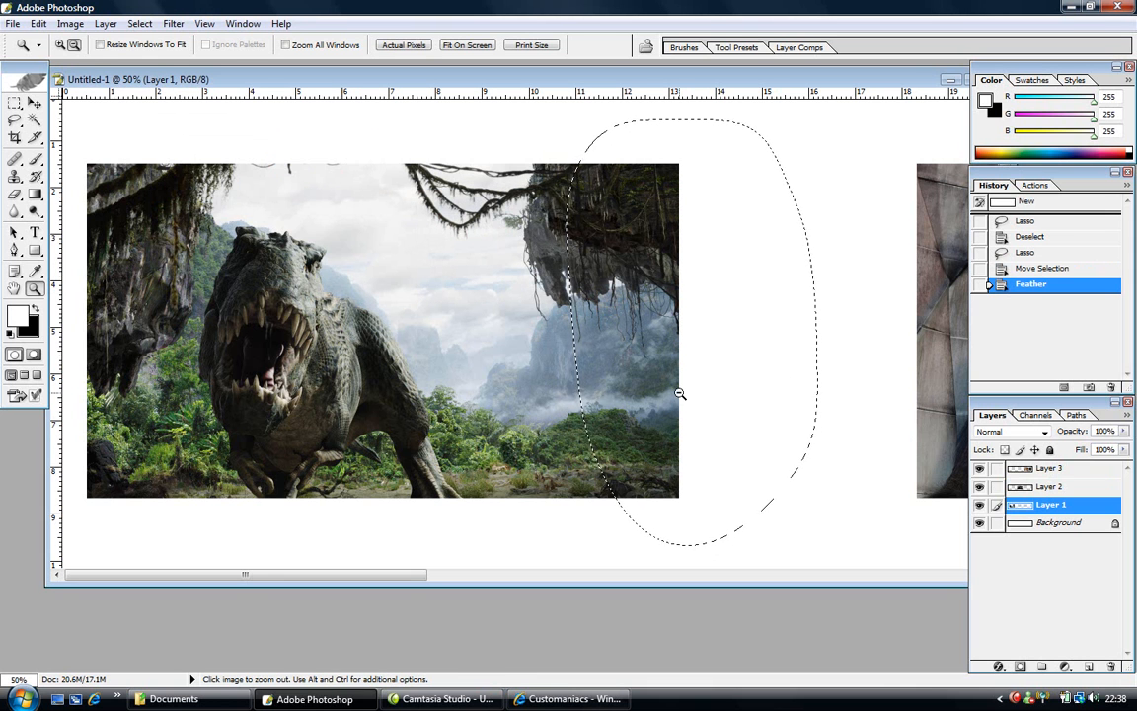
{"action": "key", "text": "ctrl+x"}
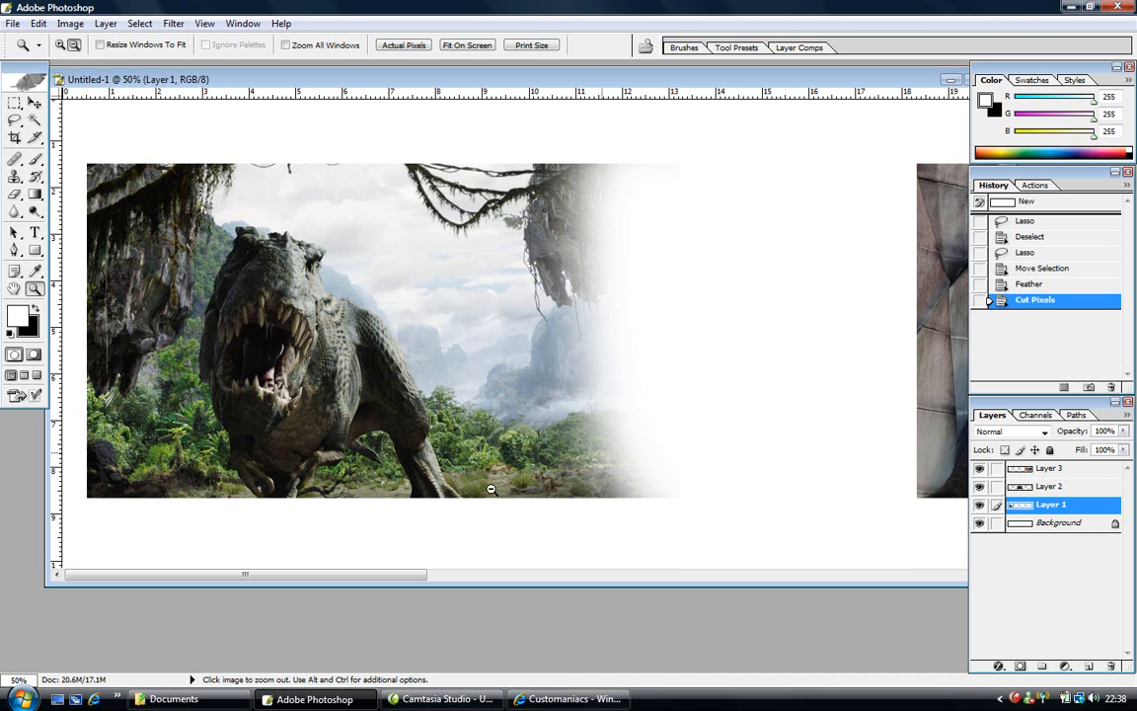
- Lasso King Kong's left edge and the blank gap, feathering it by 60 pixels
{"action": "left_click_drag", "start_coordinate": [320, 576], "coordinate": [437, 575]}
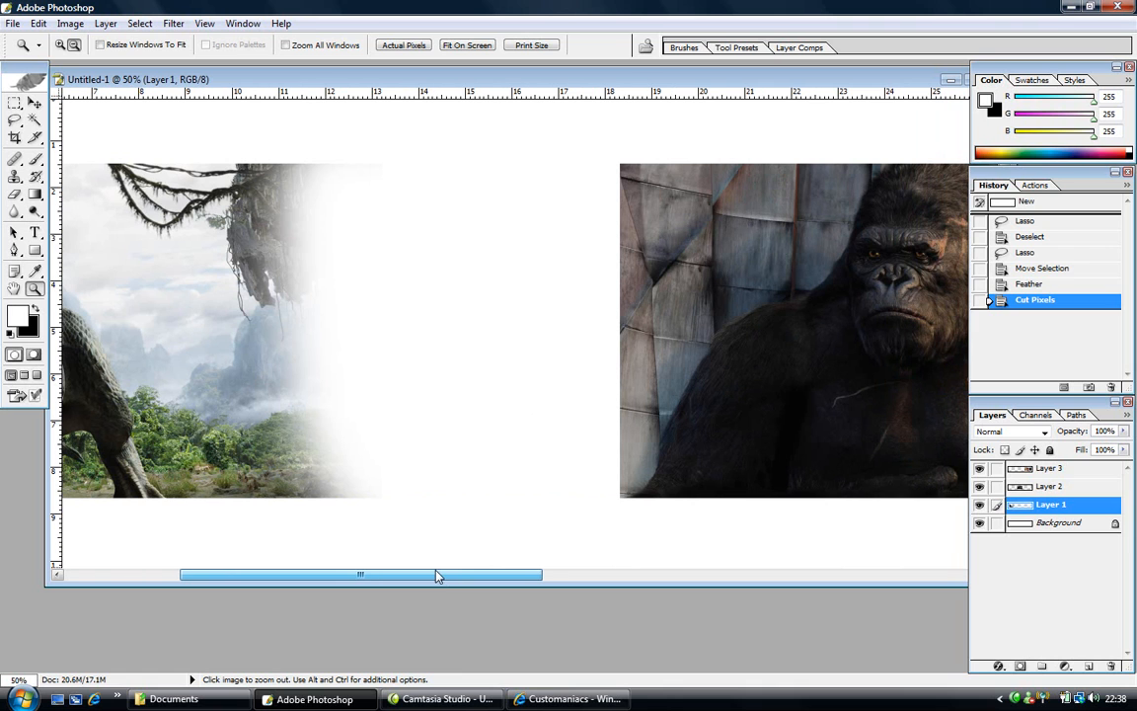
{"action": "left_click", "coordinate": [14, 121]}
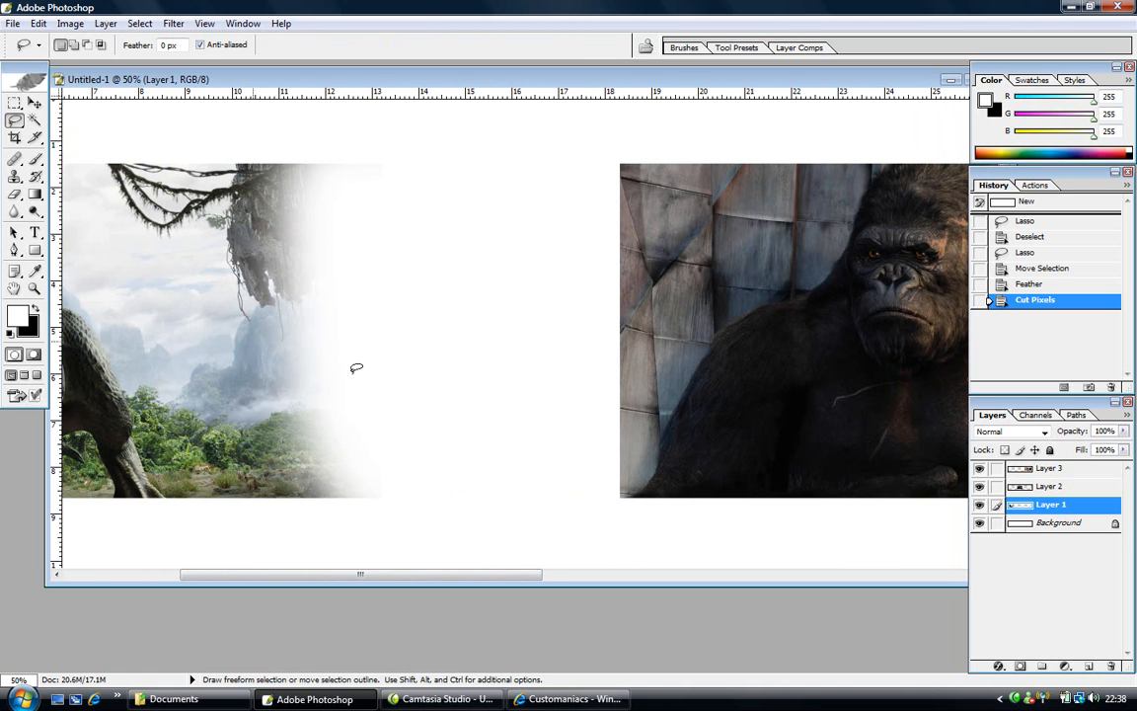
{"action": "mouse_move", "coordinate": [466, 178]}
{"action": "left_mouse_down"}
{"action": "mouse_move", "coordinate": [513, 119]}
{"action": "mouse_move", "coordinate": [606, 86]}
{"action": "mouse_move", "coordinate": [666, 116]}
{"action": "mouse_move", "coordinate": [710, 182]}
{"action": "mouse_move", "coordinate": [727, 307]}
{"action": "mouse_move", "coordinate": [729, 466]}
{"action": "mouse_move", "coordinate": [690, 545]}
{"action": "mouse_move", "coordinate": [630, 568]}
{"action": "mouse_move", "coordinate": [602, 561]}
{"action": "mouse_move", "coordinate": [527, 507]}
{"action": "mouse_move", "coordinate": [460, 363]}
{"action": "mouse_move", "coordinate": [465, 174]}
{"action": "left_mouse_up"}
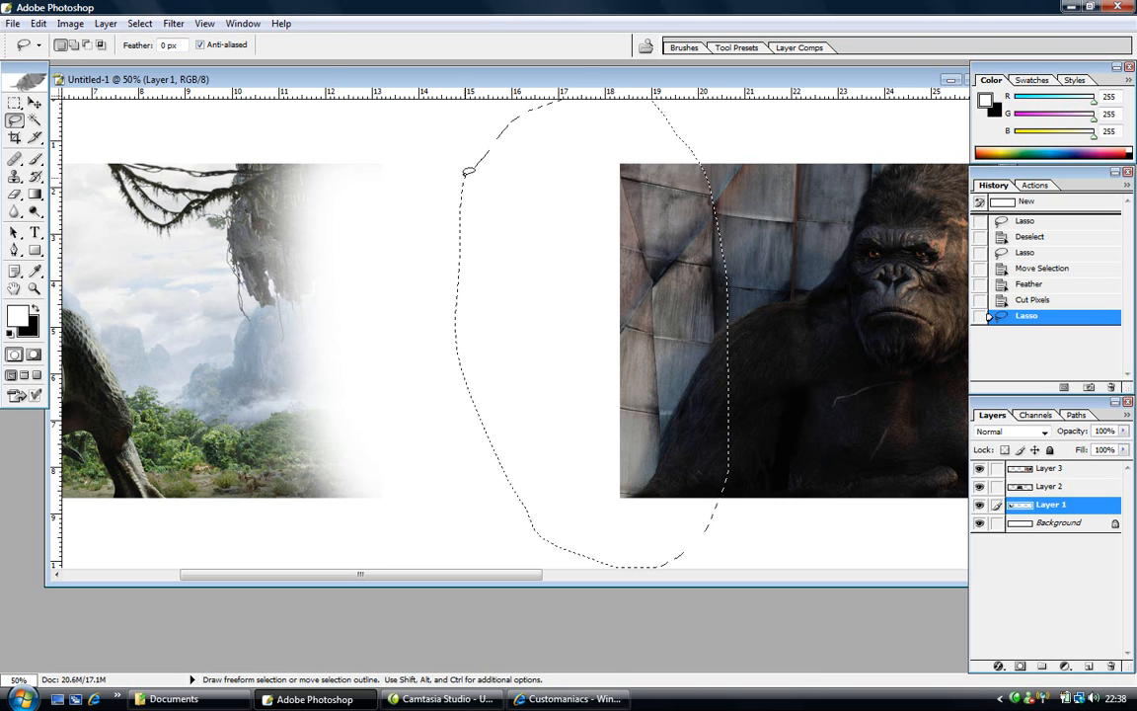
{"action": "left_click", "coordinate": [132, 22]}
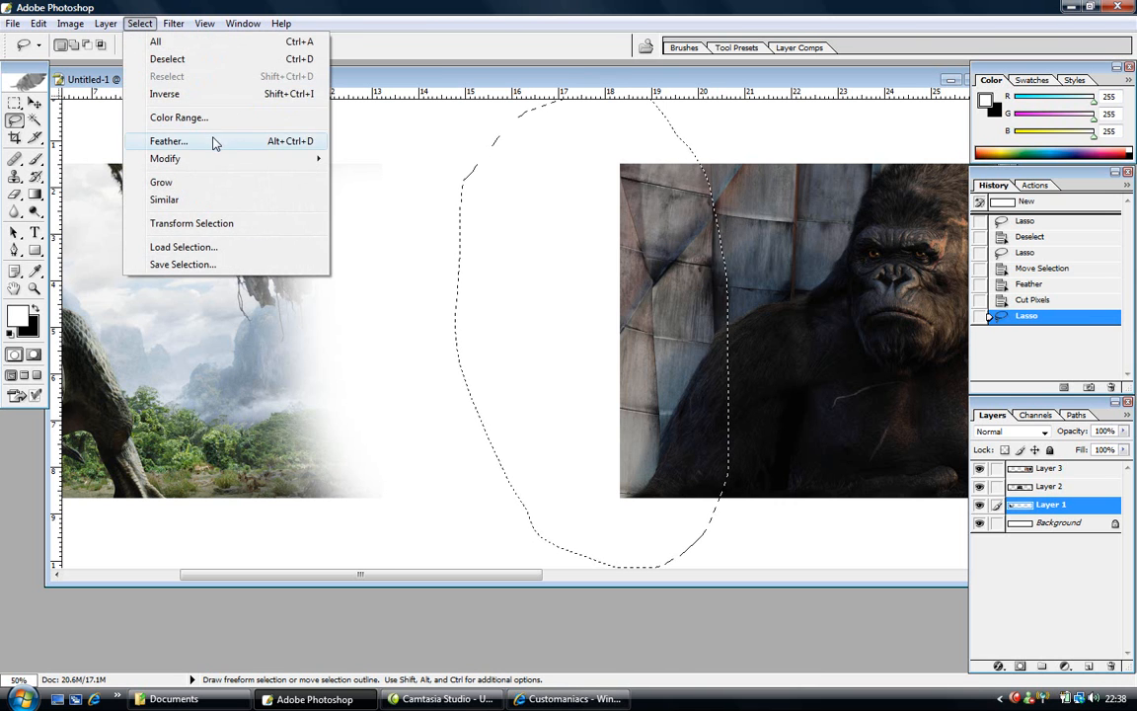
{"action": "left_click", "coordinate": [214, 139]}
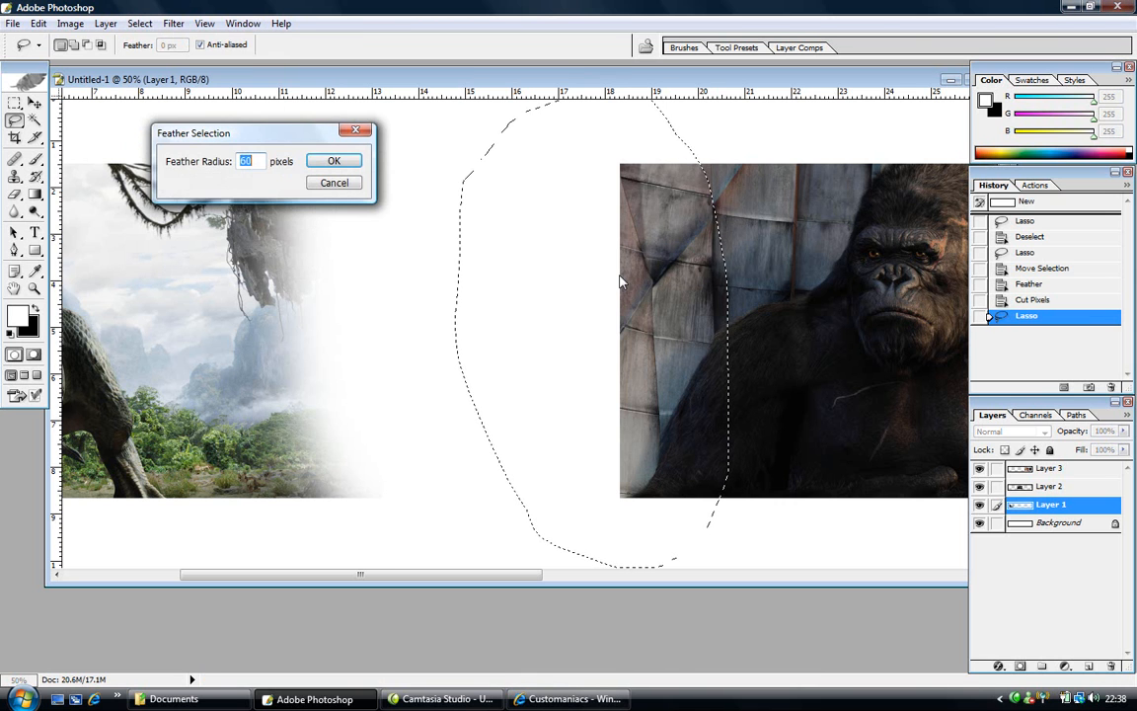
{"action": "left_click", "coordinate": [340, 163]}
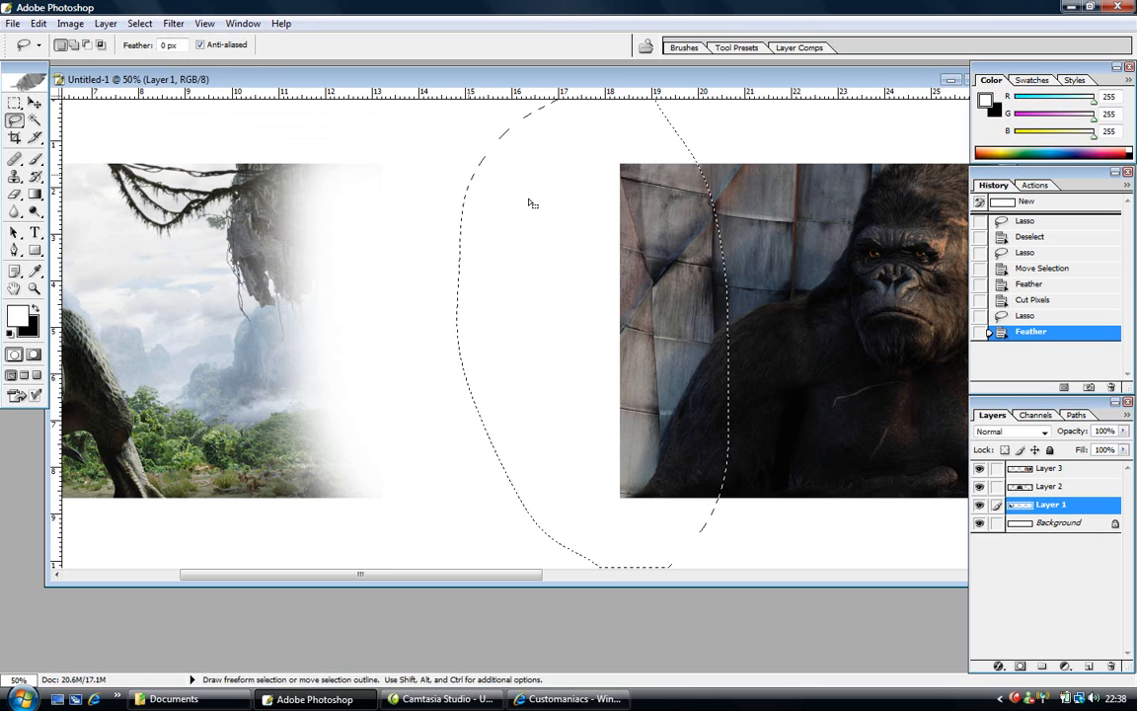
- Cut the feathered area from Layer 2 and show the guides again
{"action": "left_click", "coordinate": [1024, 488]}
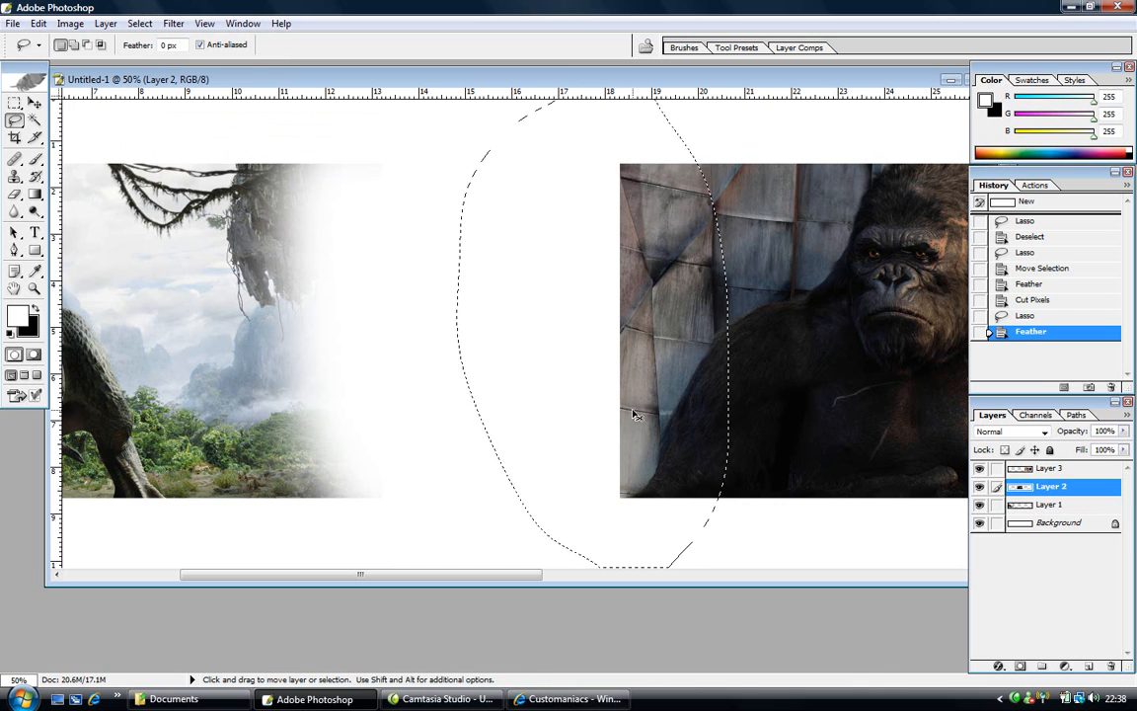
{"action": "key", "text": "ctrl+x"}
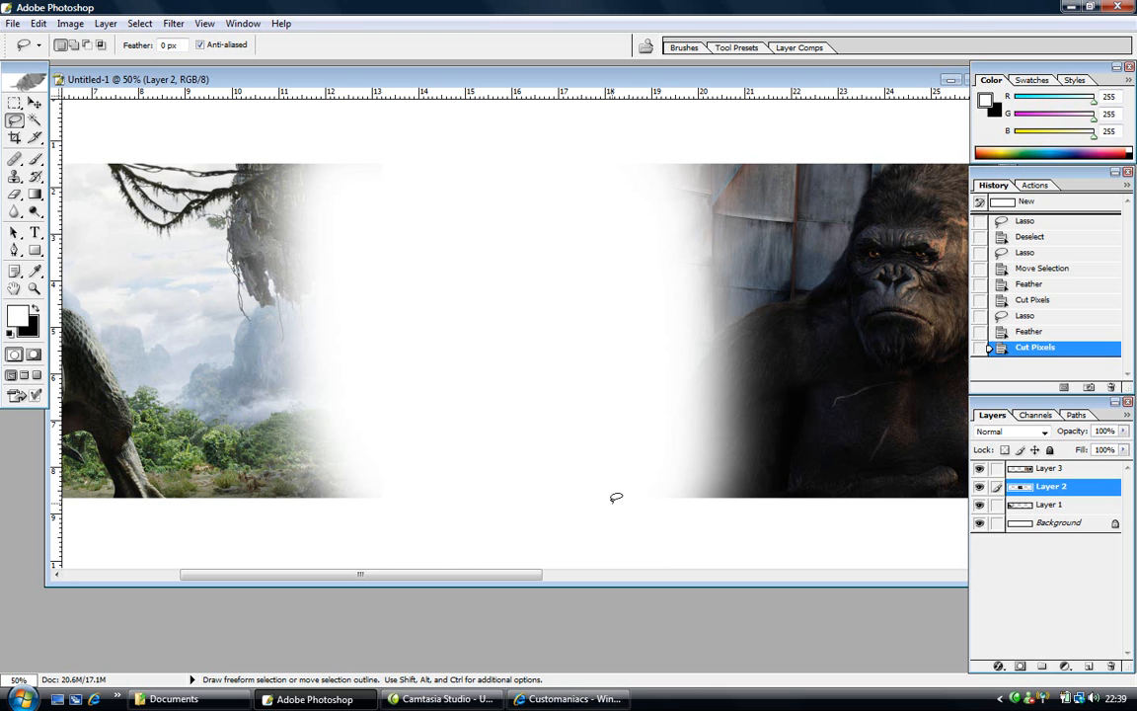
{"action": "key", "text": "ctrl+h"}
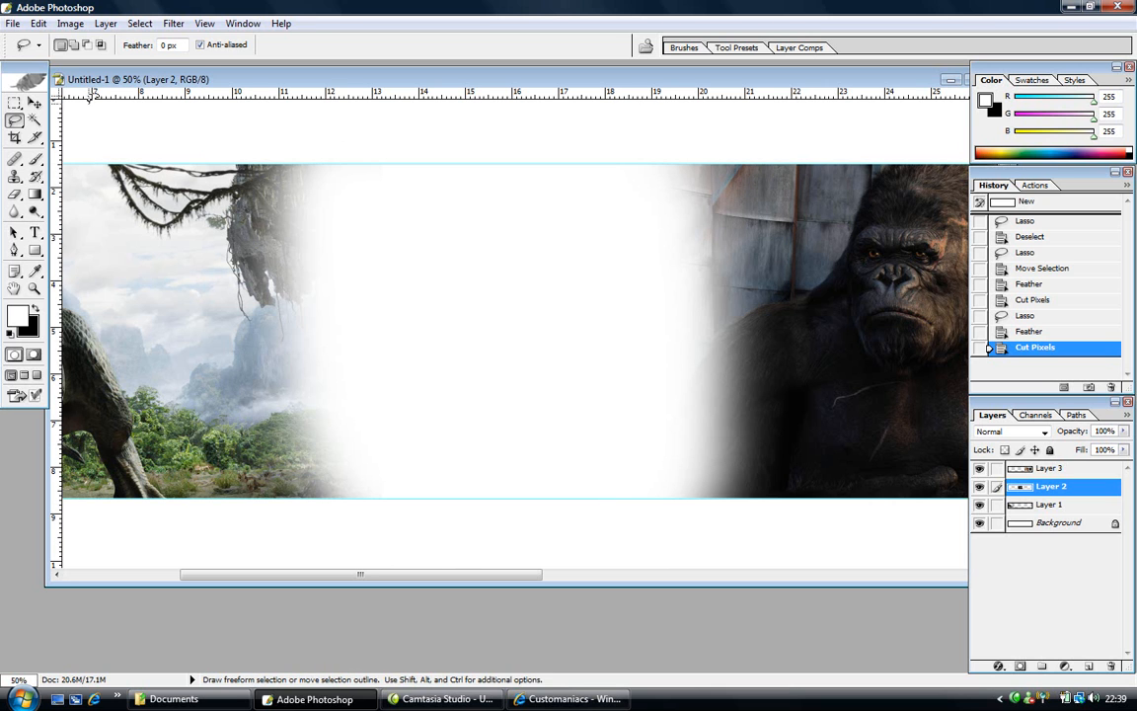
- Slide the King Kong layer left over the T-rex fade and check the blend zoomed out
{"action": "left_click", "coordinate": [34, 103]}
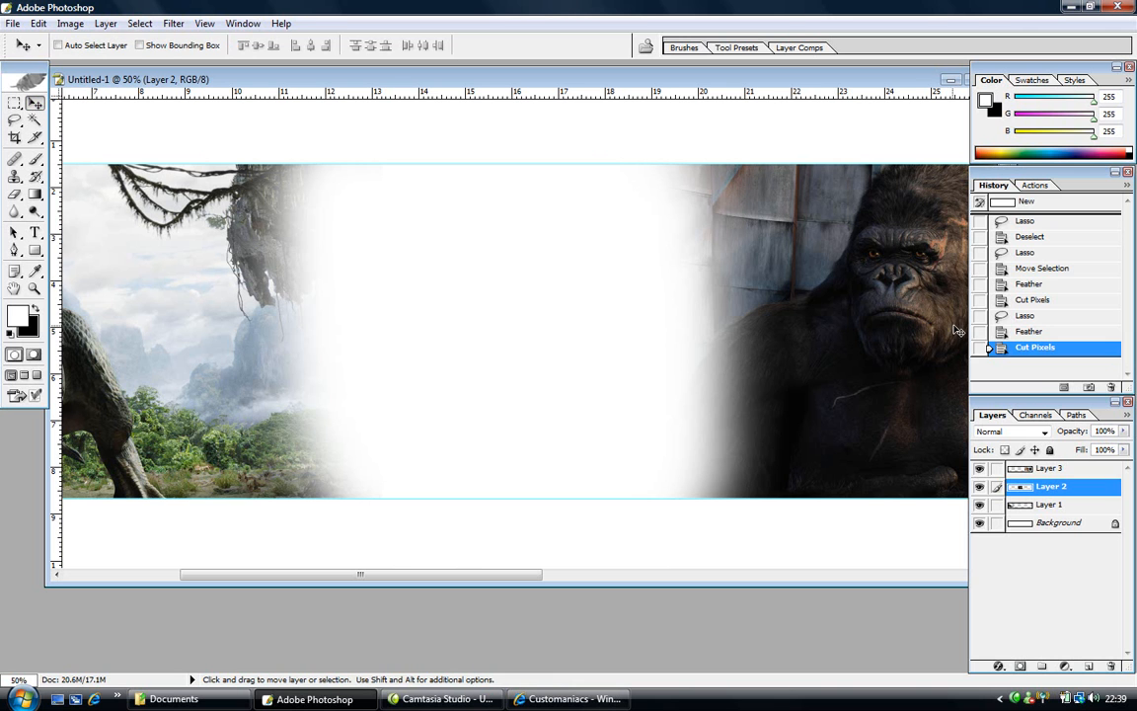
{"action": "left_click_drag", "start_coordinate": [956, 332], "coordinate": [500, 332]}
{"action": "left_click", "coordinate": [33, 287]}
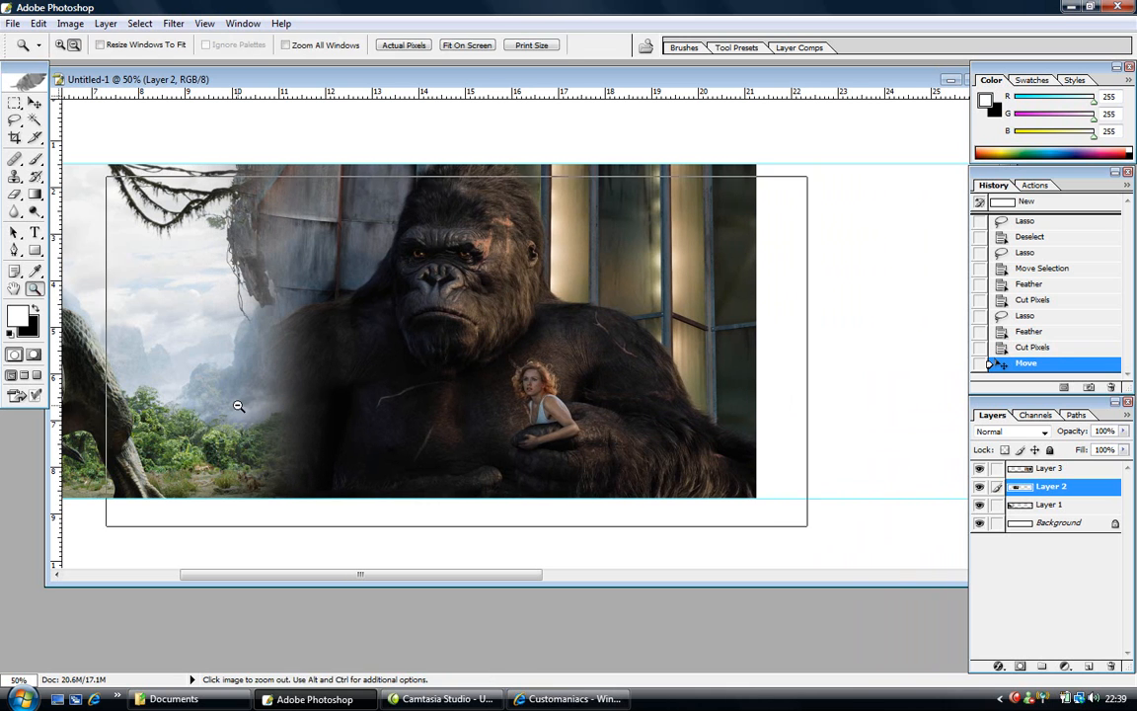
{"action": "left_click", "coordinate": [238, 406], "text": "alt"}
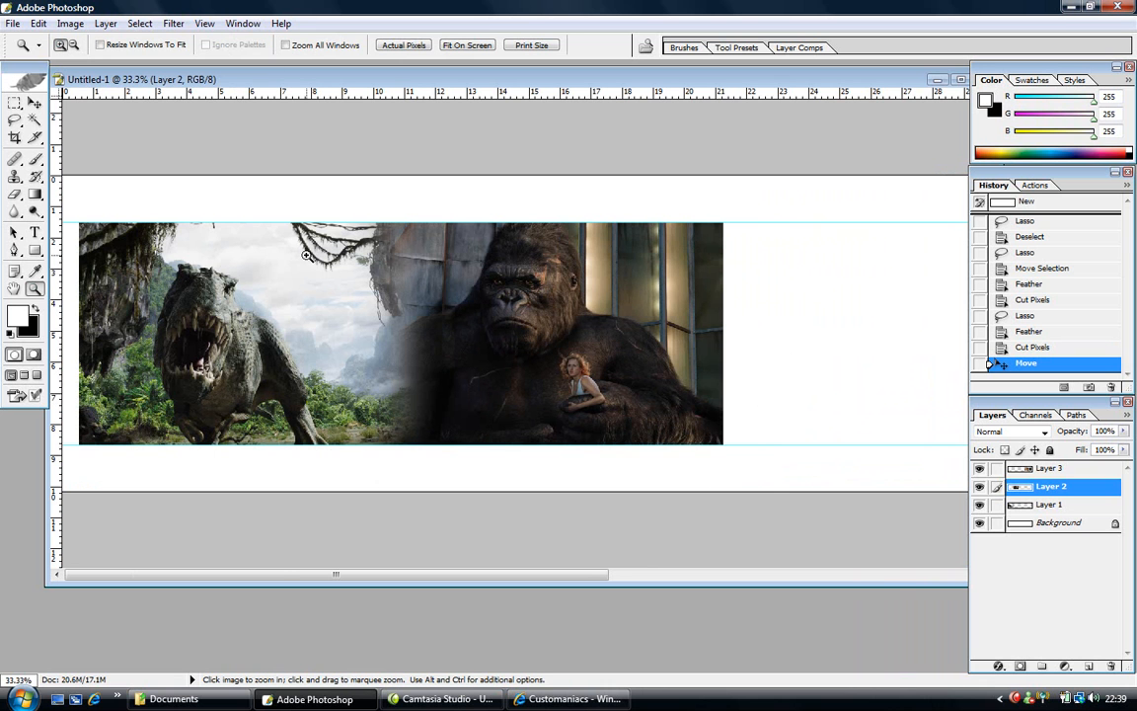
{"action": "left_click", "coordinate": [394, 398]}
- Zoom to 100% on the seam and fine-tune King Kong's horizontal position
{"action": "left_click", "coordinate": [500, 316]}
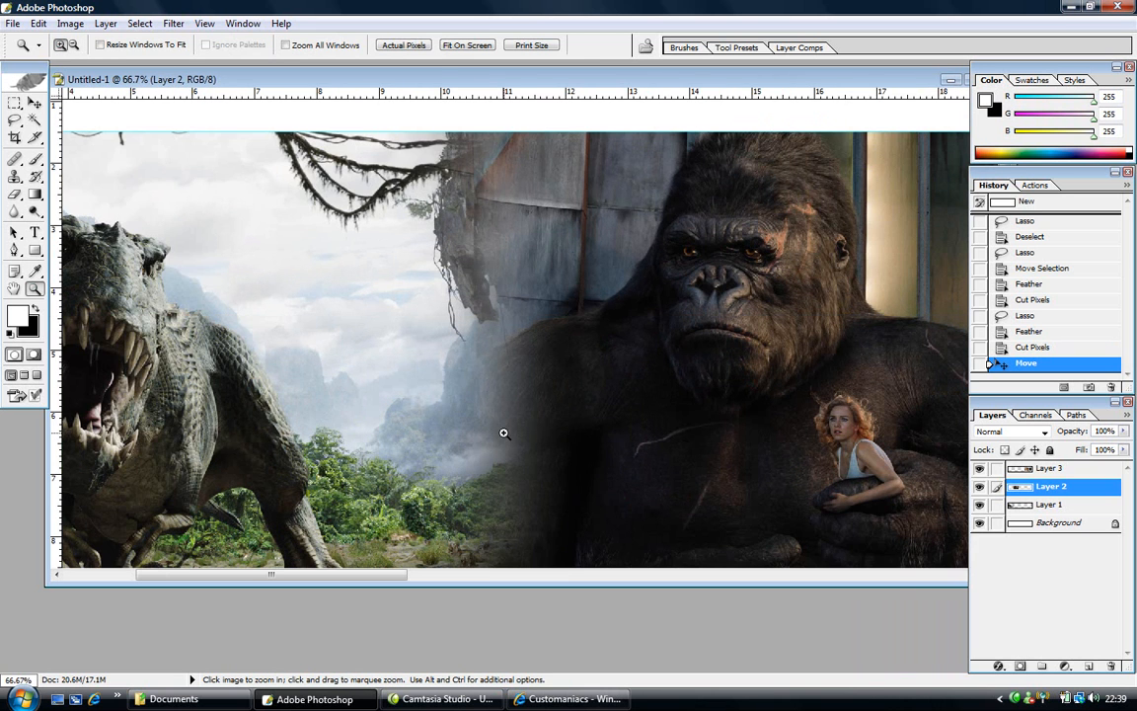
{"action": "left_click", "coordinate": [503, 432]}
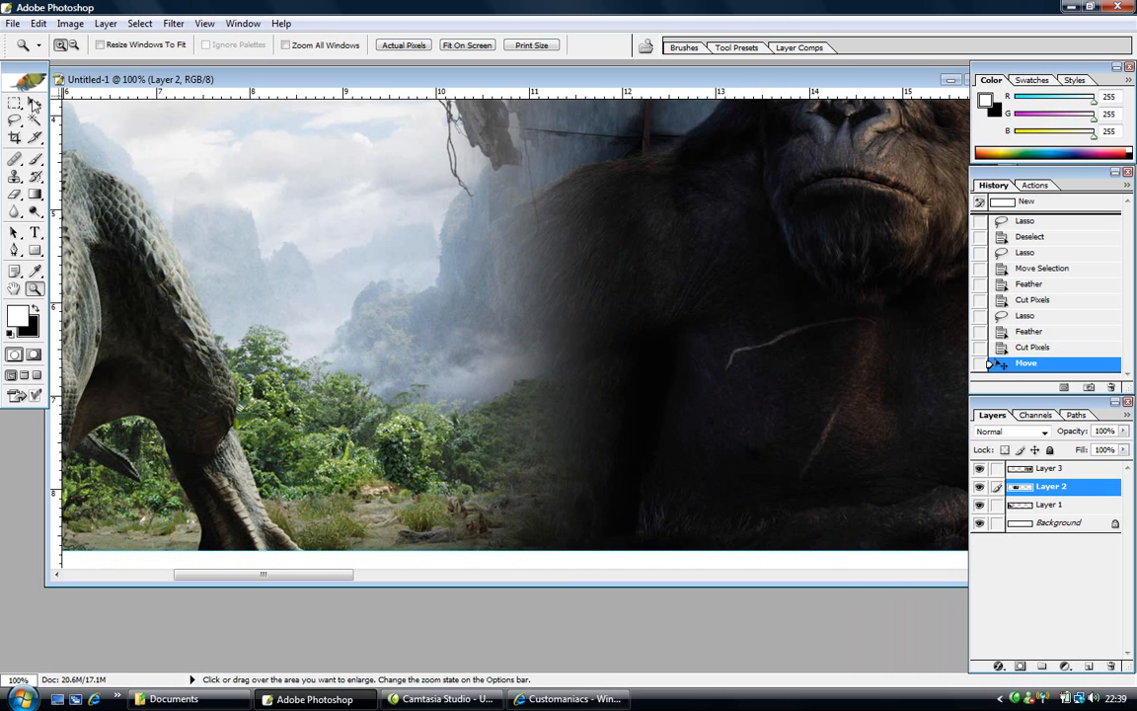
{"action": "left_click", "coordinate": [34, 104]}
{"action": "mouse_move", "coordinate": [716, 356]}
{"action": "left_mouse_down"}
{"action": "mouse_move", "coordinate": [772, 356]}
{"action": "mouse_move", "coordinate": [551, 360]}
{"action": "mouse_move", "coordinate": [800, 355]}
{"action": "mouse_move", "coordinate": [745, 363]}
{"action": "mouse_move", "coordinate": [718, 353]}
{"action": "left_mouse_up"}
- Fit the banner on screen, zoom to 50%, and scroll to King Kong's right edge
{"action": "left_click", "coordinate": [34, 289]}
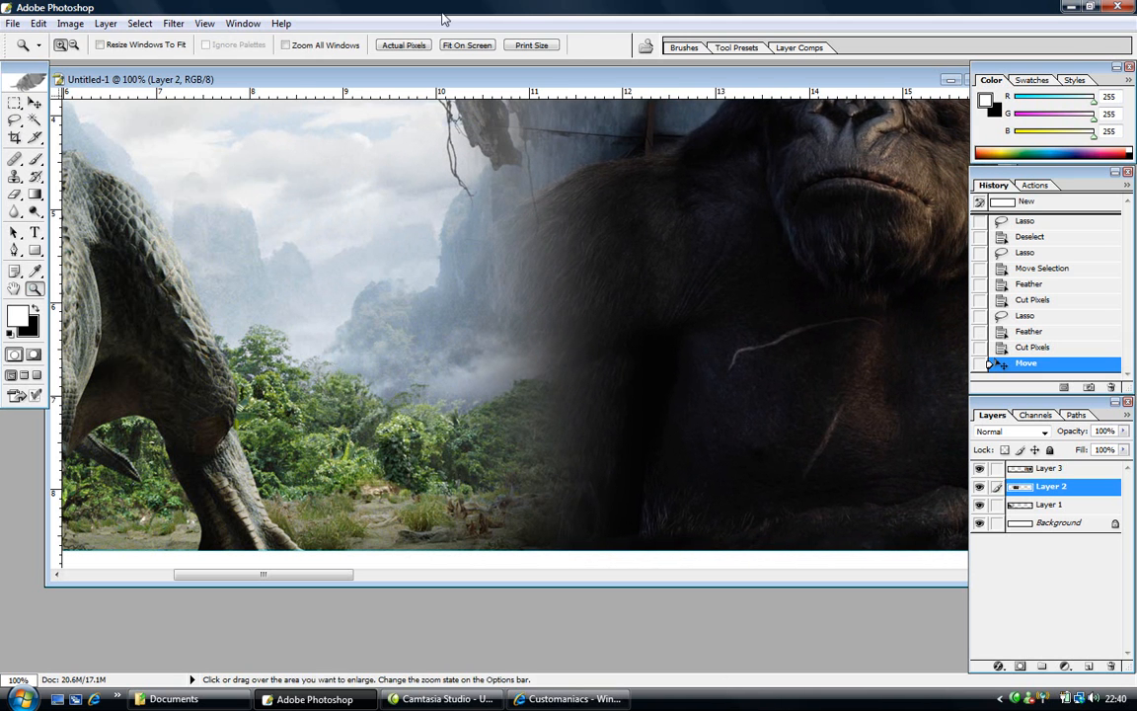
{"action": "left_click", "coordinate": [455, 47]}
{"action": "left_click", "coordinate": [249, 201]}
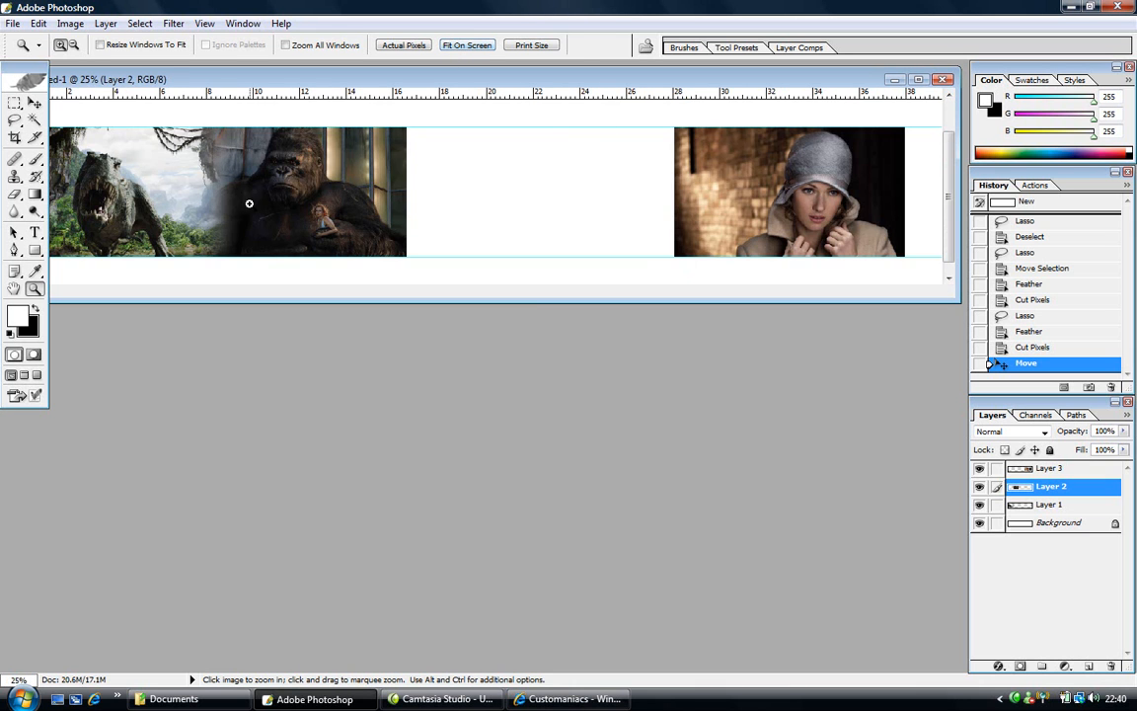
{"action": "left_click", "coordinate": [424, 206]}
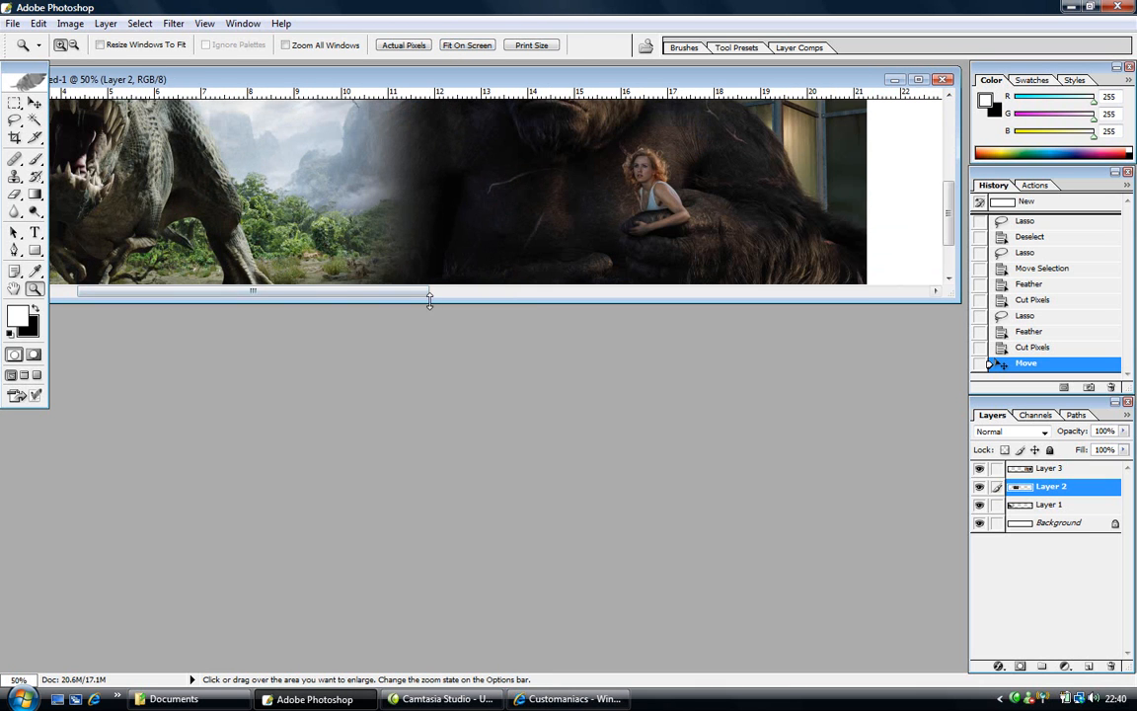
{"action": "left_click_drag", "start_coordinate": [444, 301], "coordinate": [444, 563]}
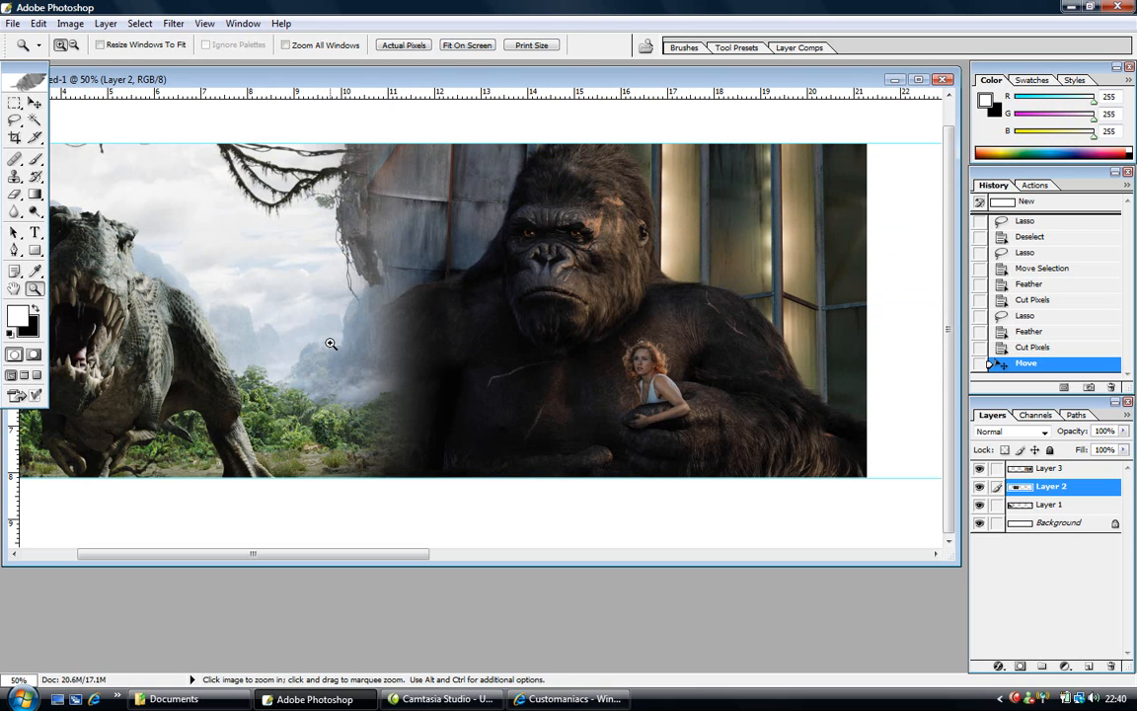
{"action": "left_click_drag", "start_coordinate": [272, 554], "coordinate": [452, 599]}
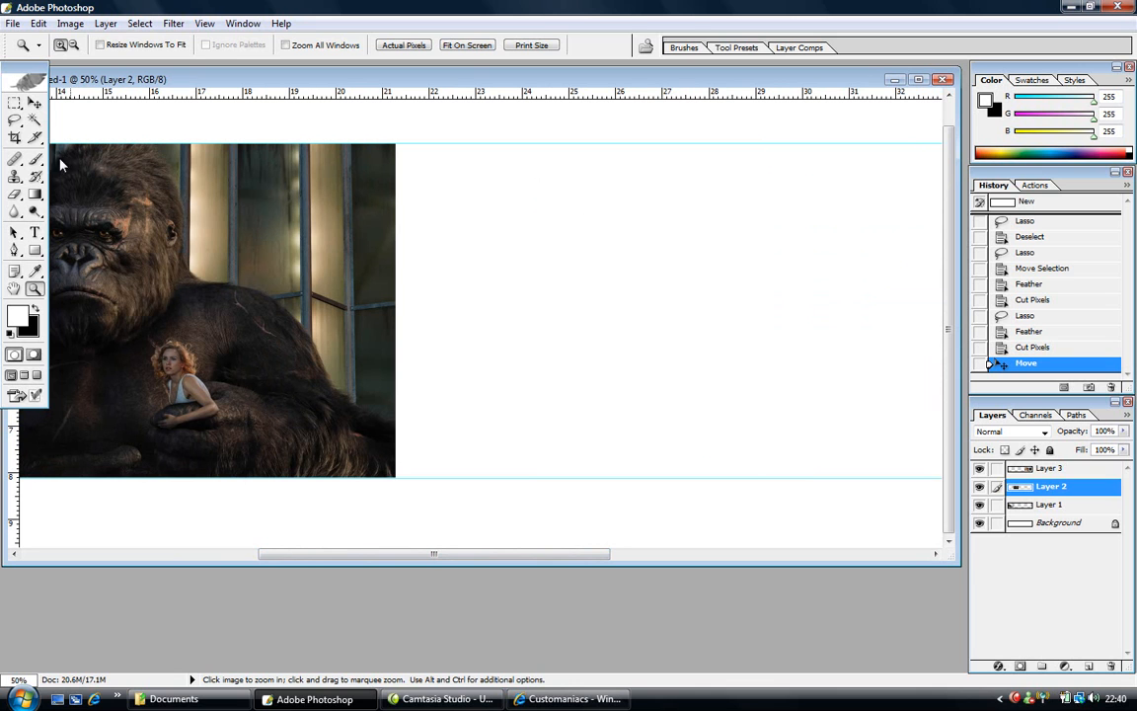
{"action": "left_click", "coordinate": [15, 119]}
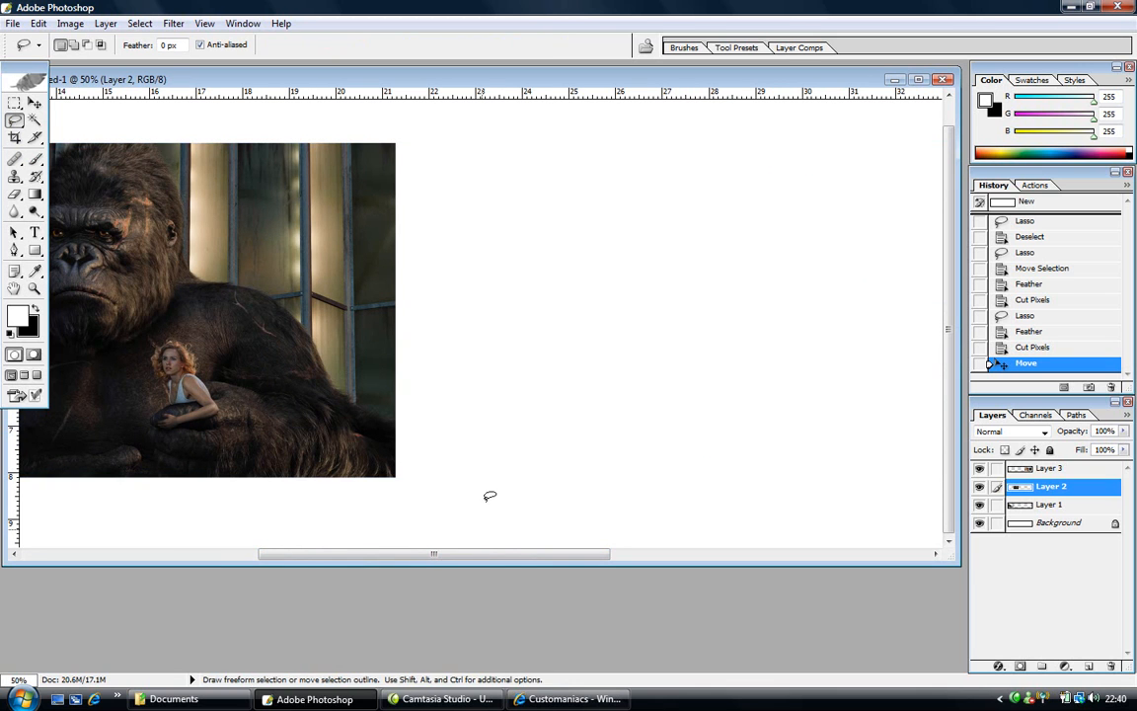
- Lasso King Kong's right edge, feather it 60 pixels, and cut it from Layer 2
{"action": "mouse_move", "coordinate": [534, 485]}
{"action": "left_mouse_down"}
{"action": "mouse_move", "coordinate": [384, 526]}
{"action": "mouse_move", "coordinate": [338, 432]}
{"action": "mouse_move", "coordinate": [312, 262]}
{"action": "mouse_move", "coordinate": [322, 121]}
{"action": "mouse_move", "coordinate": [431, 70]}
{"action": "mouse_move", "coordinate": [456, 72]}
{"action": "mouse_move", "coordinate": [580, 281]}
{"action": "mouse_move", "coordinate": [582, 349]}
{"action": "mouse_move", "coordinate": [534, 488]}
{"action": "left_mouse_up"}
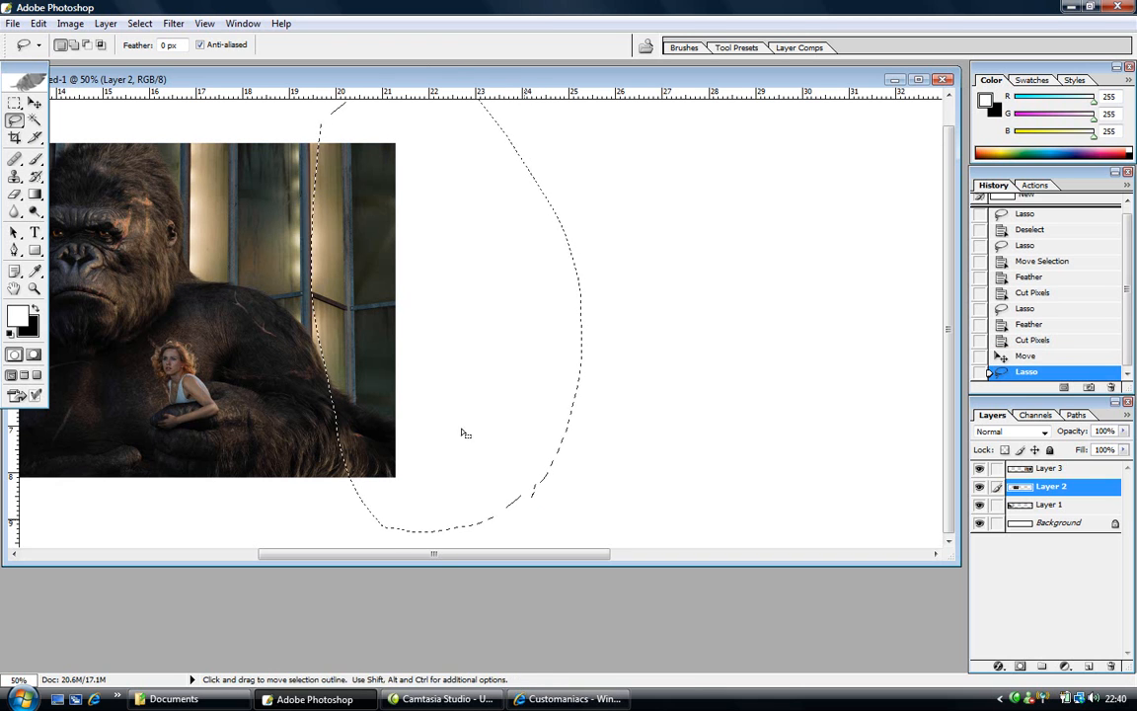
{"action": "left_click", "coordinate": [139, 22]}
{"action": "left_click", "coordinate": [197, 141]}
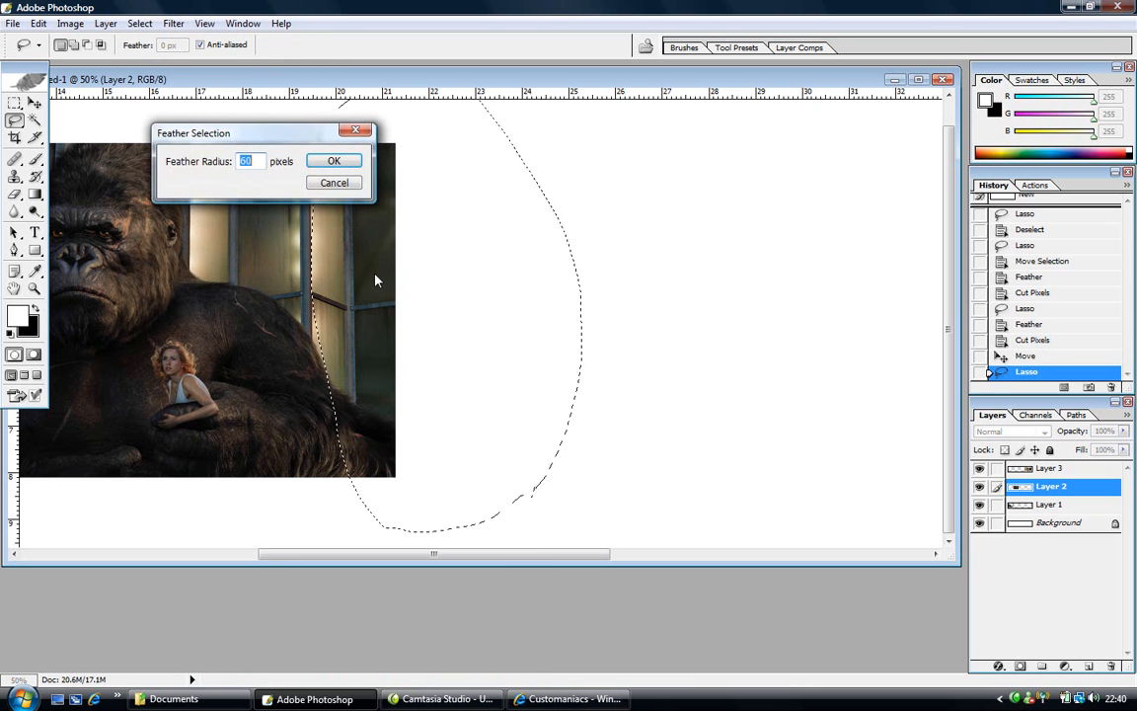
{"action": "left_click", "coordinate": [331, 162]}
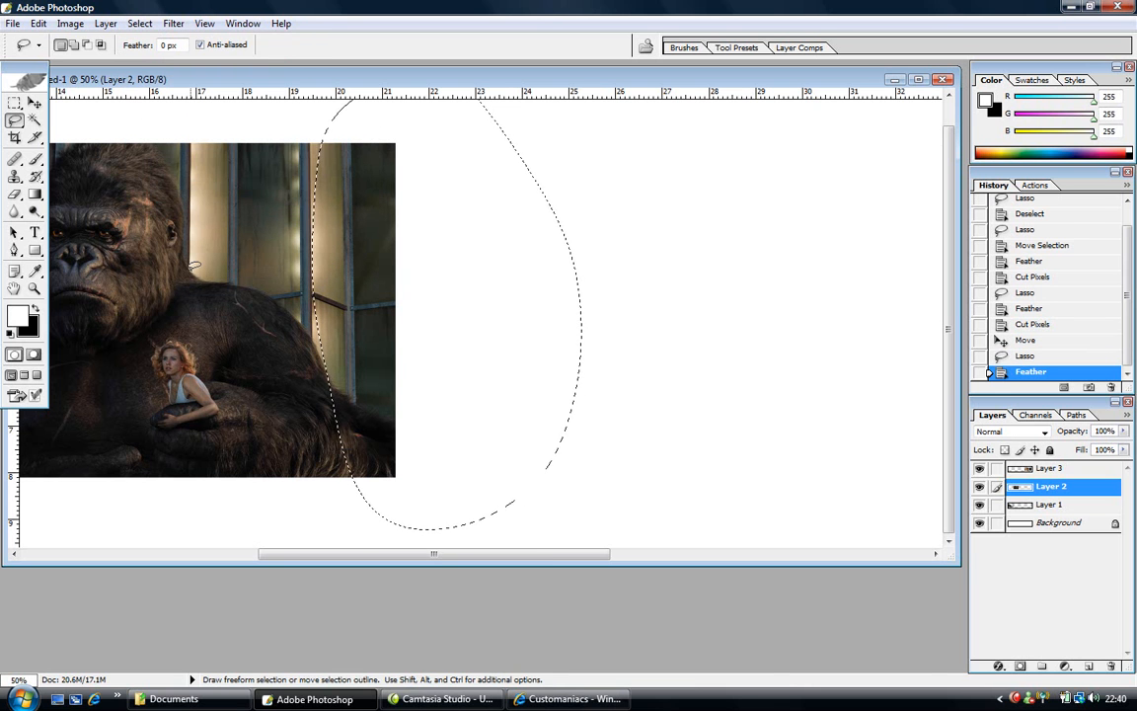
{"action": "key", "text": "ctrl+x"}
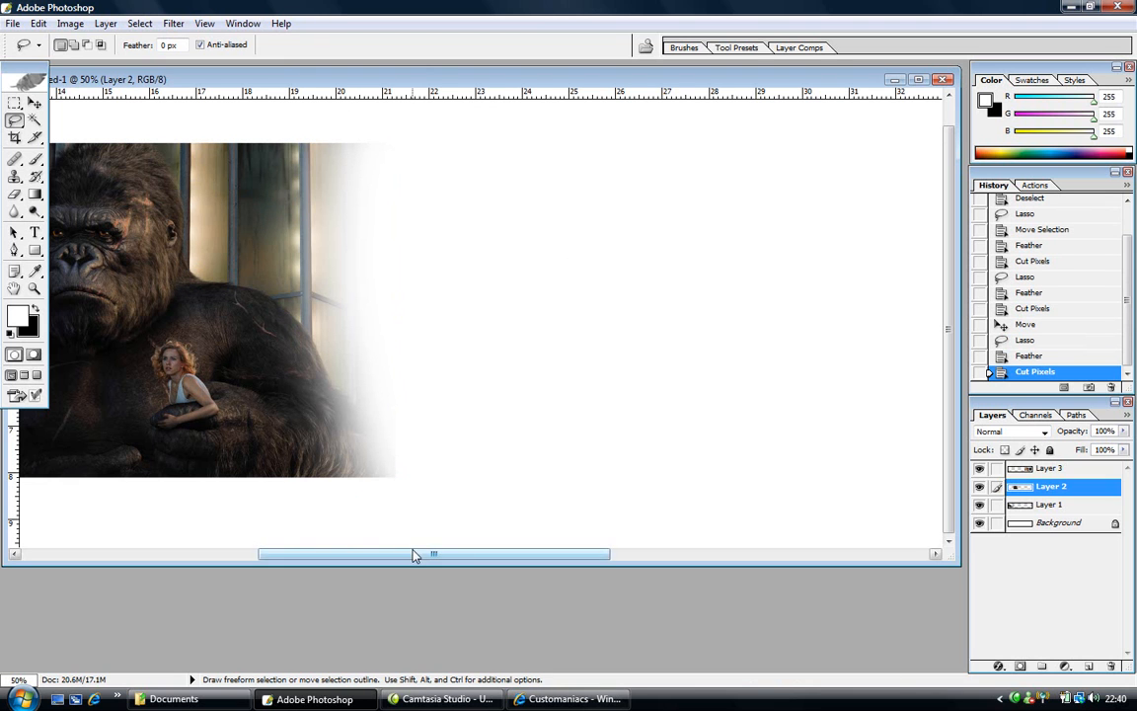
{"action": "left_click_drag", "start_coordinate": [415, 556], "coordinate": [498, 561]}
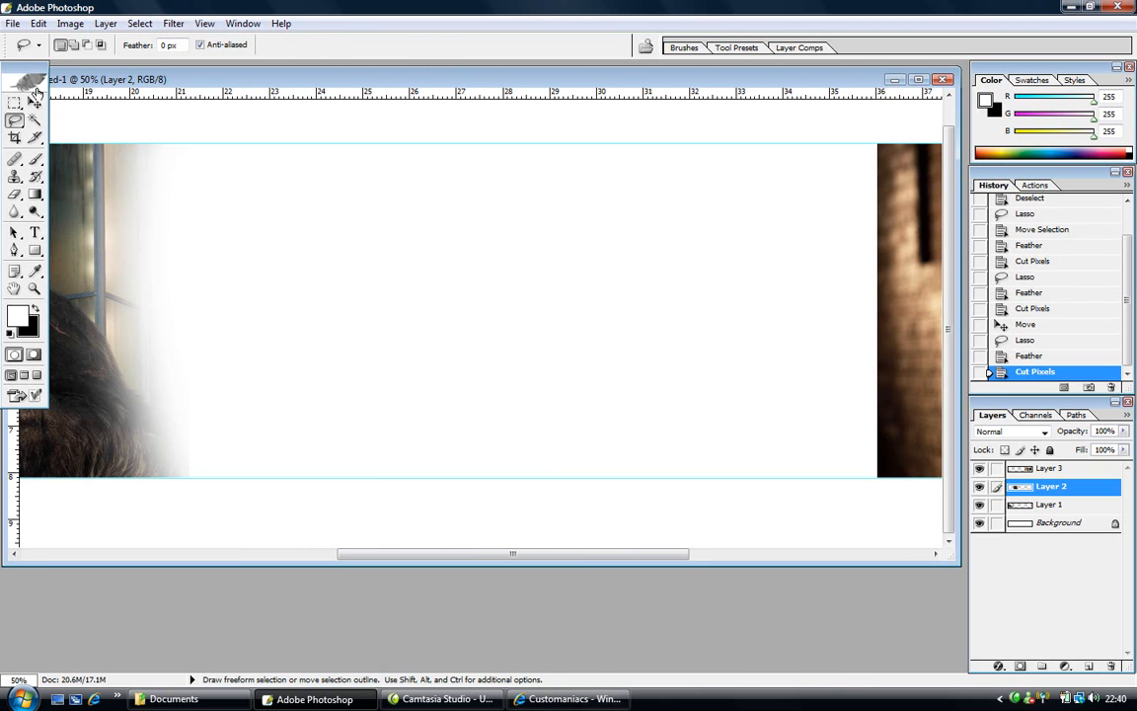
- Slide the woman's photo on Layer 3 left toward Kong's faded edge
{"action": "left_click", "coordinate": [34, 103]}
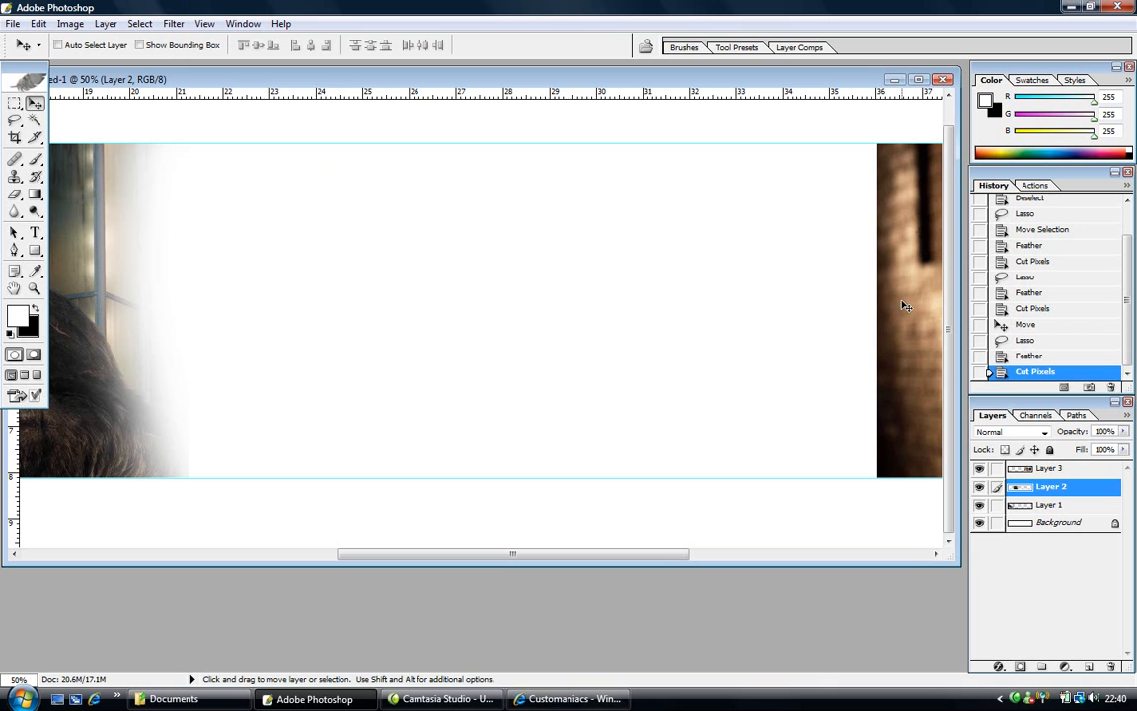
{"action": "left_click", "coordinate": [1017, 471]}
{"action": "left_click_drag", "start_coordinate": [885, 407], "coordinate": [365, 392]}
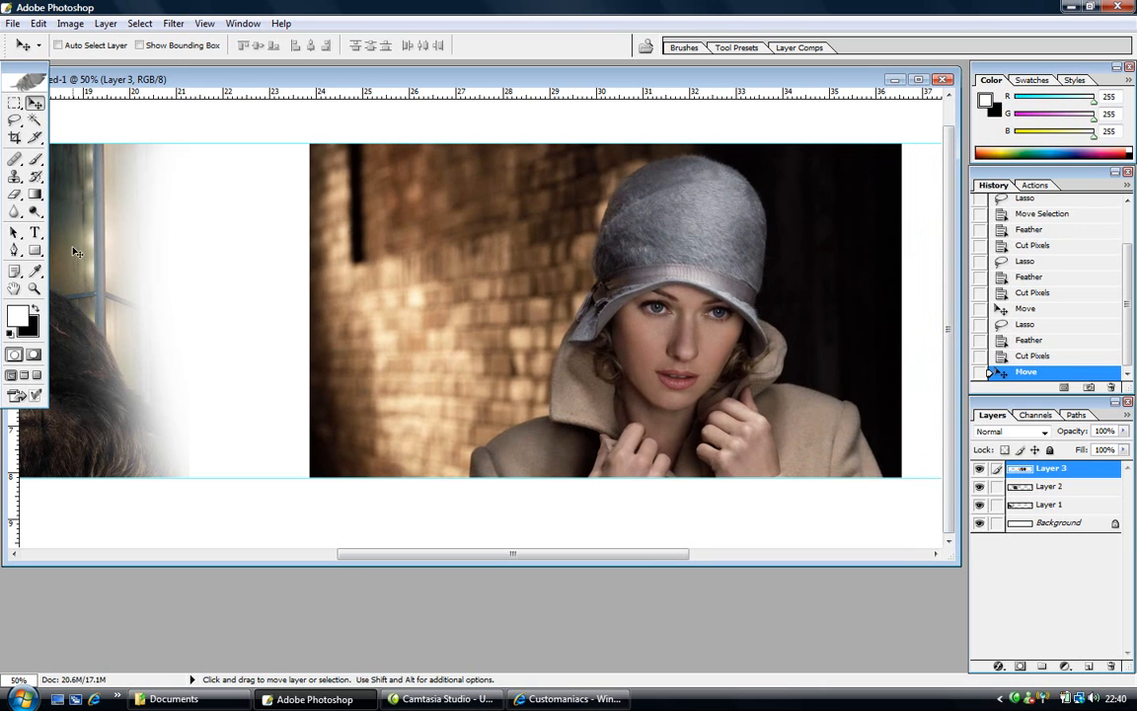
- Hide the guides, enlarge the document window, and lasso the photo's left edge with the white gap beside it
{"action": "left_click", "coordinate": [15, 119]}
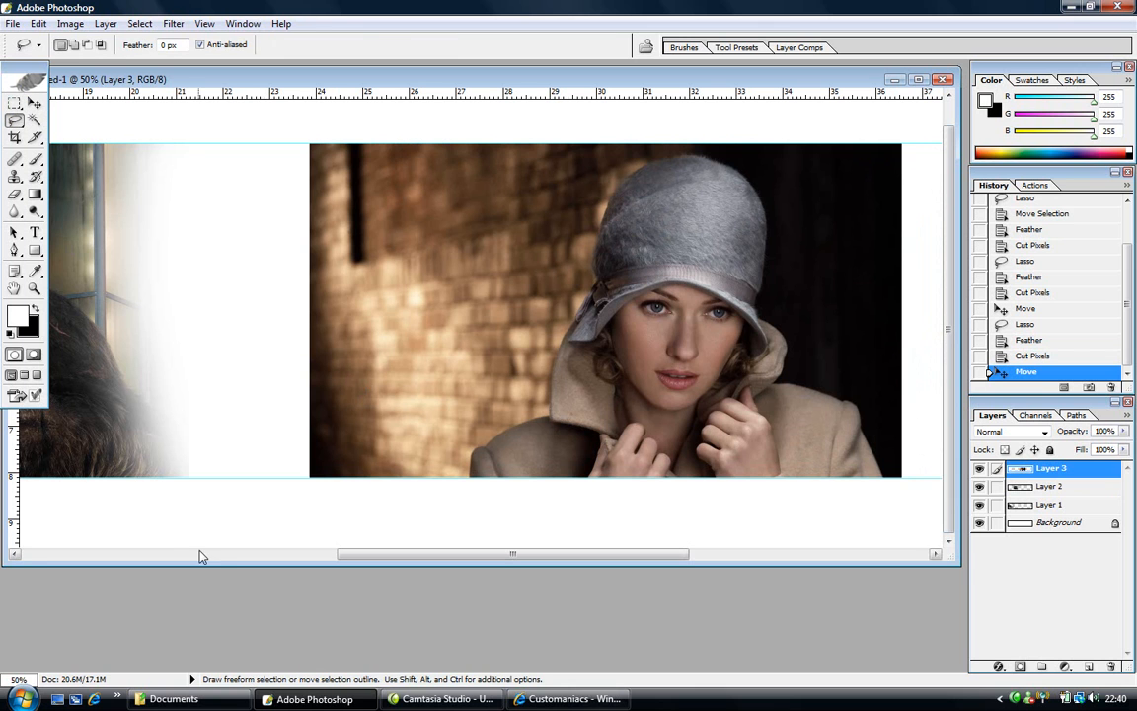
{"action": "key", "text": "ctrl+h"}
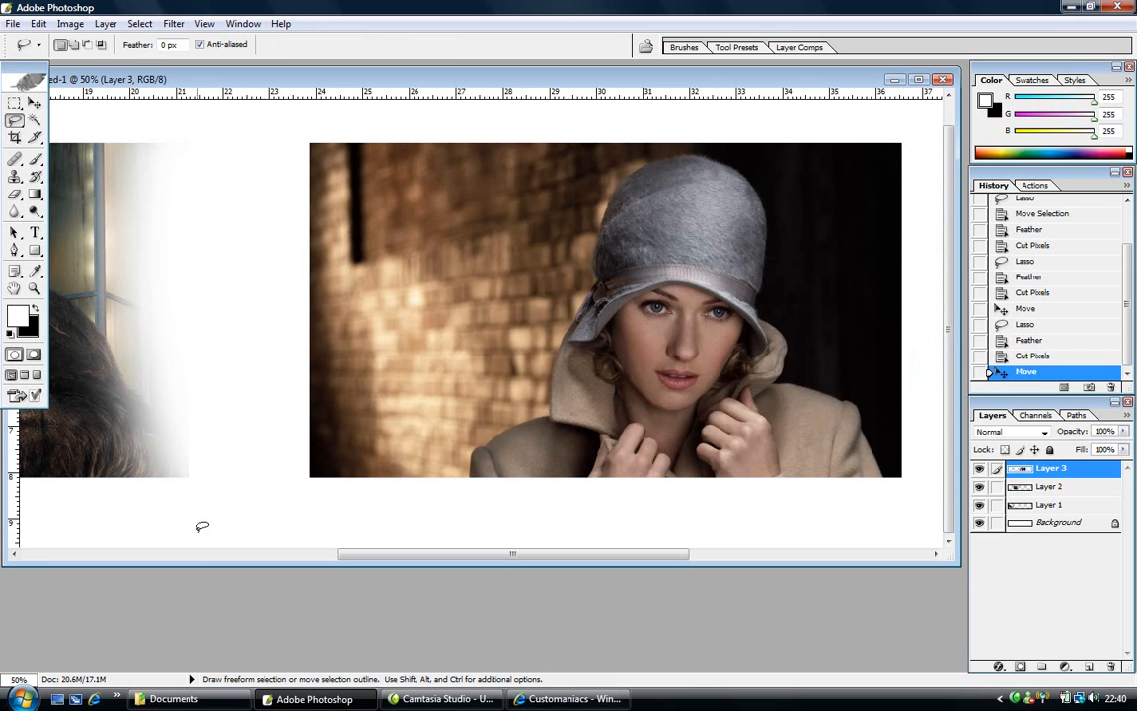
{"action": "left_click_drag", "start_coordinate": [310, 565], "coordinate": [325, 656]}
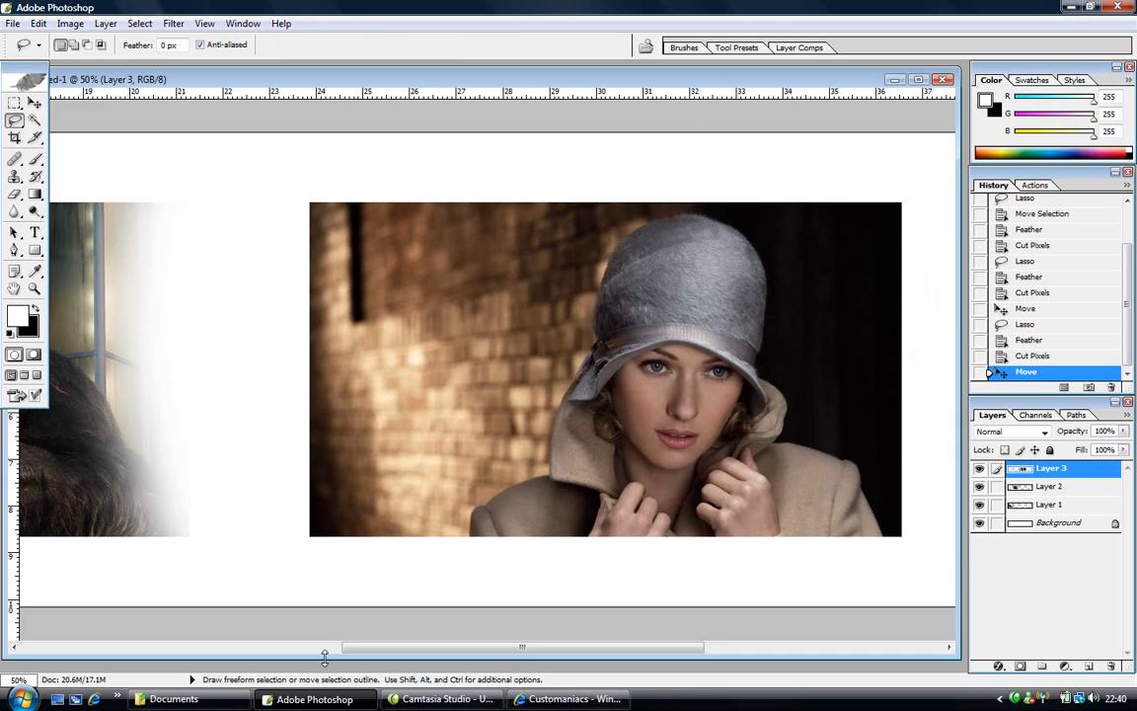
{"action": "mouse_move", "coordinate": [234, 560]}
{"action": "left_mouse_down"}
{"action": "mouse_move", "coordinate": [307, 586]}
{"action": "mouse_move", "coordinate": [381, 532]}
{"action": "mouse_move", "coordinate": [427, 345]}
{"action": "mouse_move", "coordinate": [424, 137]}
{"action": "mouse_move", "coordinate": [296, 79]}
{"action": "mouse_move", "coordinate": [150, 248]}
{"action": "mouse_move", "coordinate": [141, 357]}
{"action": "mouse_move", "coordinate": [183, 559]}
{"action": "mouse_move", "coordinate": [261, 573]}
{"action": "left_mouse_up"}
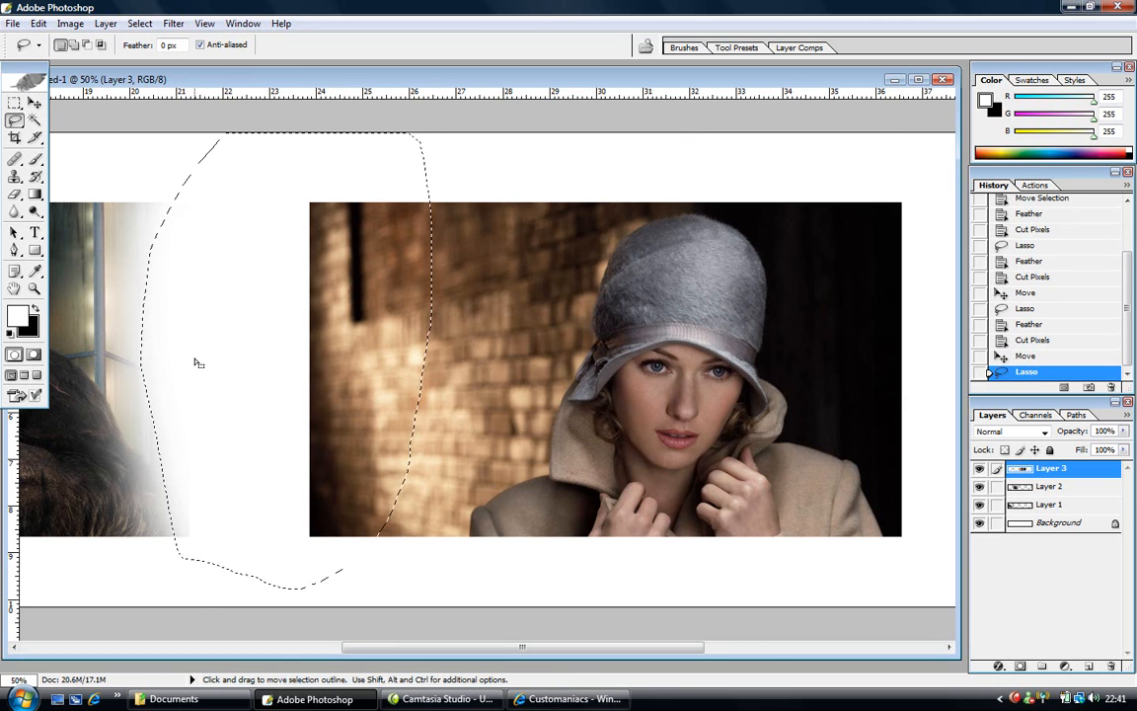
- Feather the selection by 60 px and cut it from the woman's photo
{"action": "left_click", "coordinate": [139, 24]}
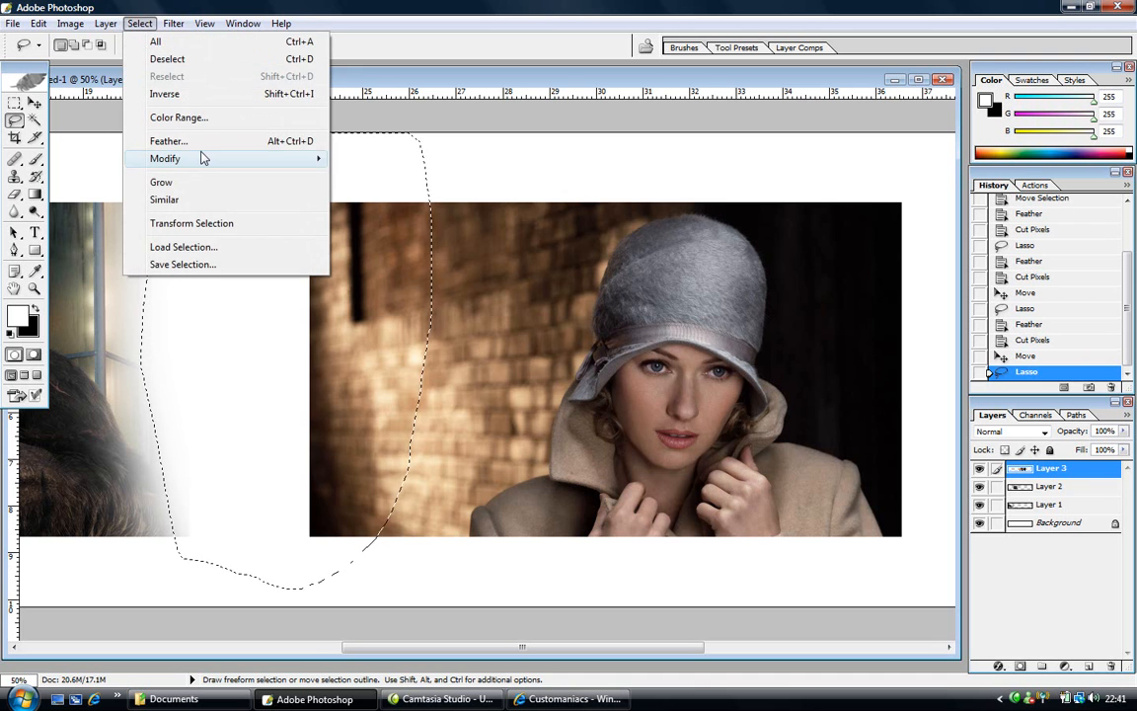
{"action": "left_click", "coordinate": [168, 141]}
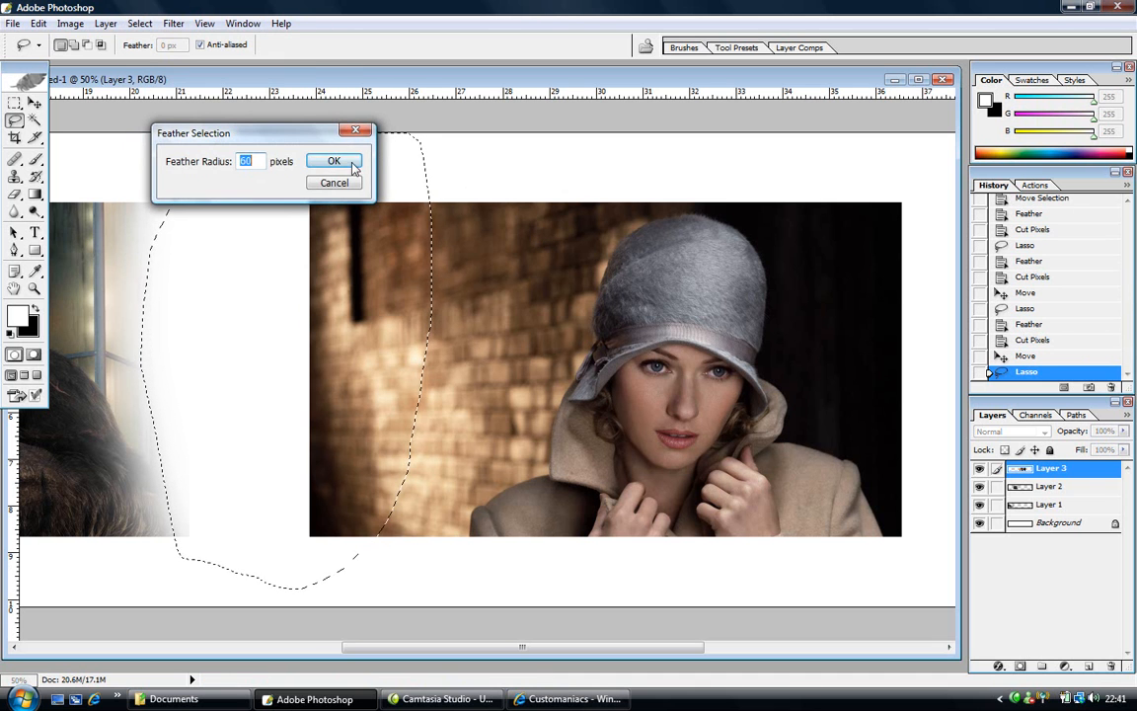
{"action": "key", "text": "Return"}
{"action": "key", "text": "ctrl+x"}
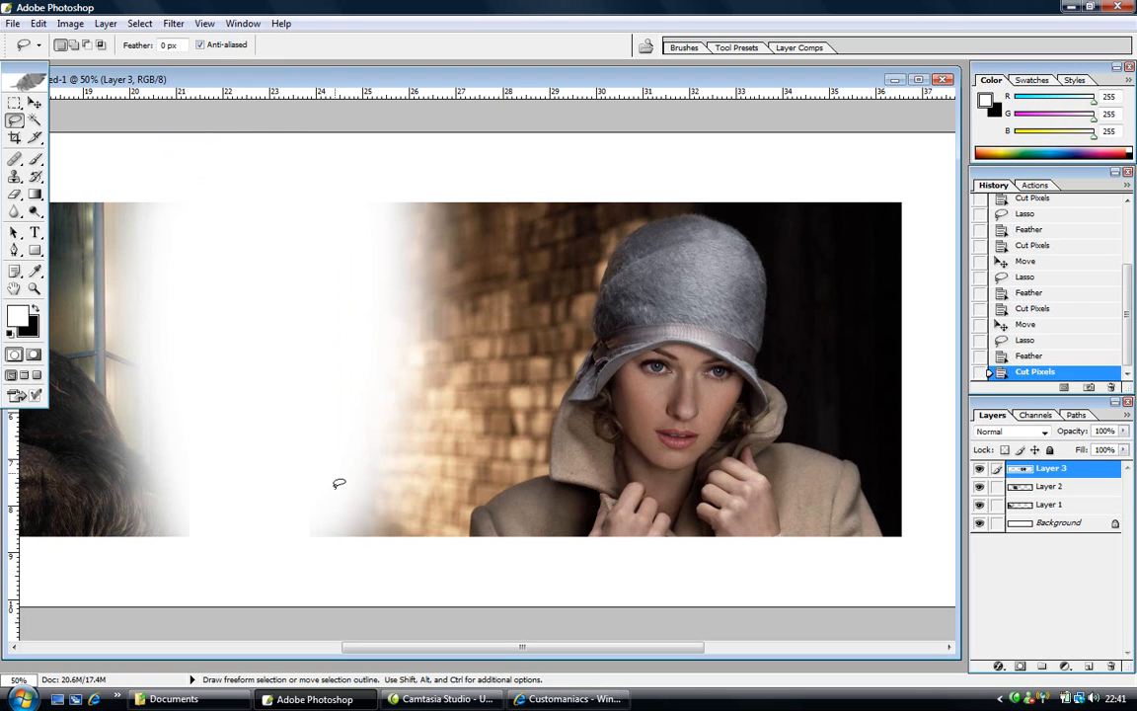
- Lasso the leftover lower-left patch, feather it 30 px, delete it, and deselect
{"action": "mouse_move", "coordinate": [298, 567]}
{"action": "left_mouse_down"}
{"action": "mouse_move", "coordinate": [363, 544]}
{"action": "mouse_move", "coordinate": [384, 492]}
{"action": "mouse_move", "coordinate": [331, 392]}
{"action": "mouse_move", "coordinate": [289, 447]}
{"action": "mouse_move", "coordinate": [279, 526]}
{"action": "mouse_move", "coordinate": [294, 569]}
{"action": "left_mouse_up"}
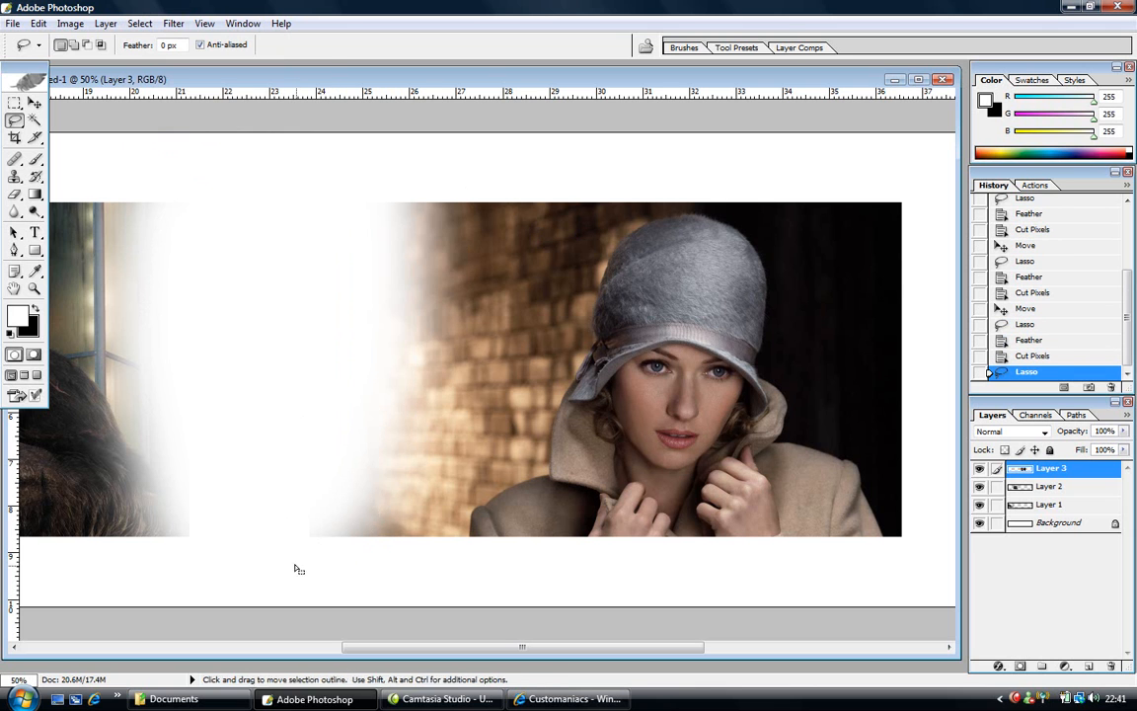
{"action": "left_click", "coordinate": [139, 23]}
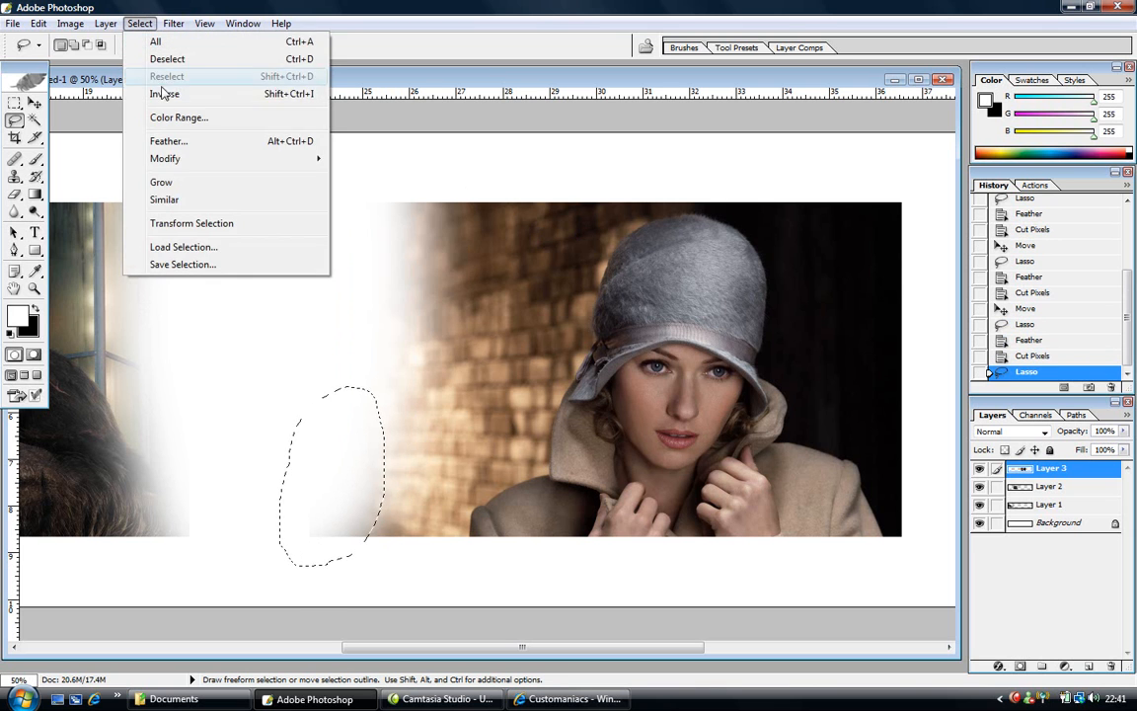
{"action": "left_click", "coordinate": [173, 142]}
{"action": "type", "text": "30"}
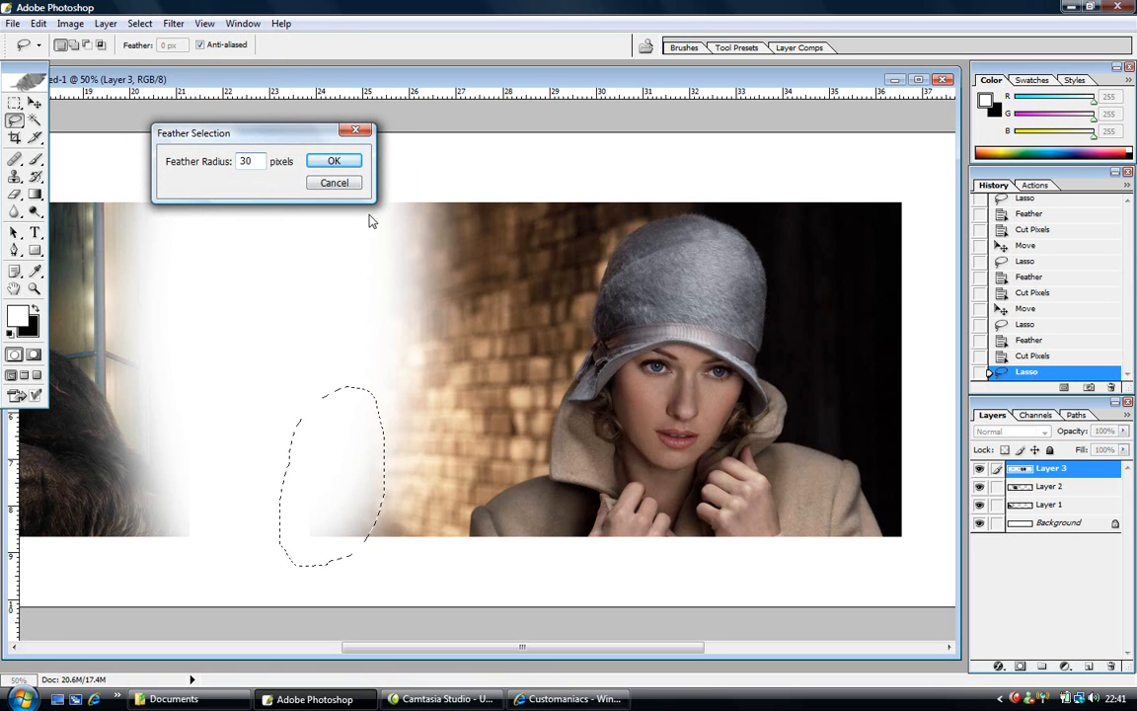
{"action": "left_click", "coordinate": [335, 161]}
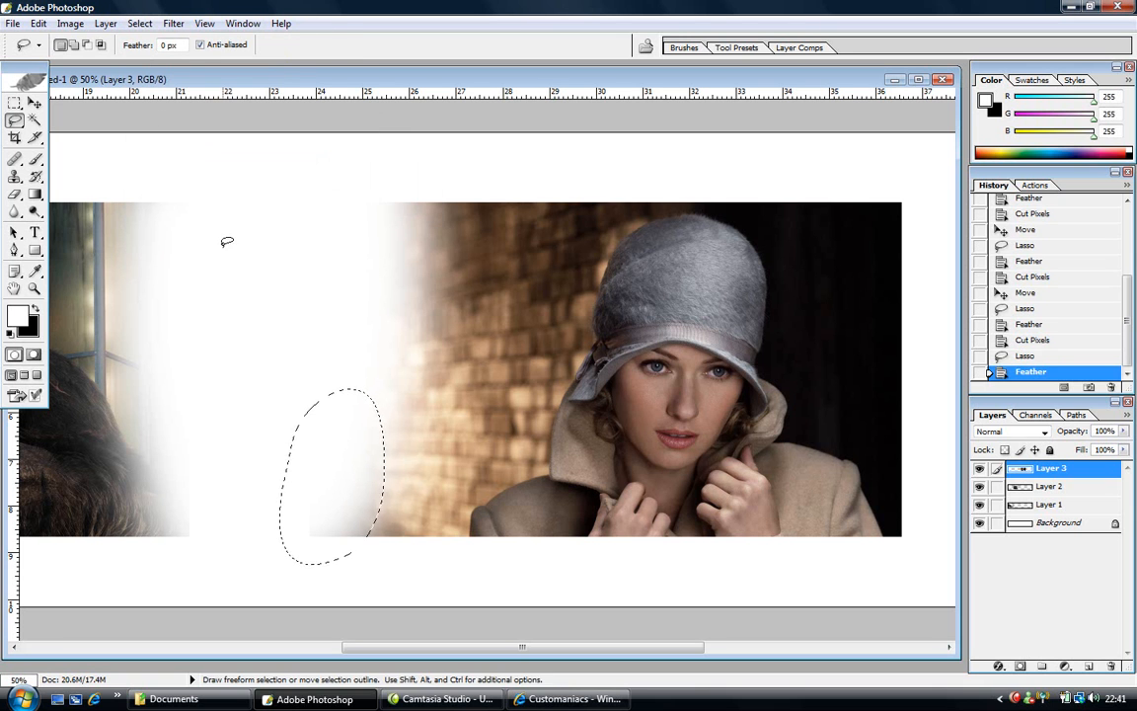
{"action": "key", "text": "Delete"}
{"action": "key", "text": "ctrl+d"}
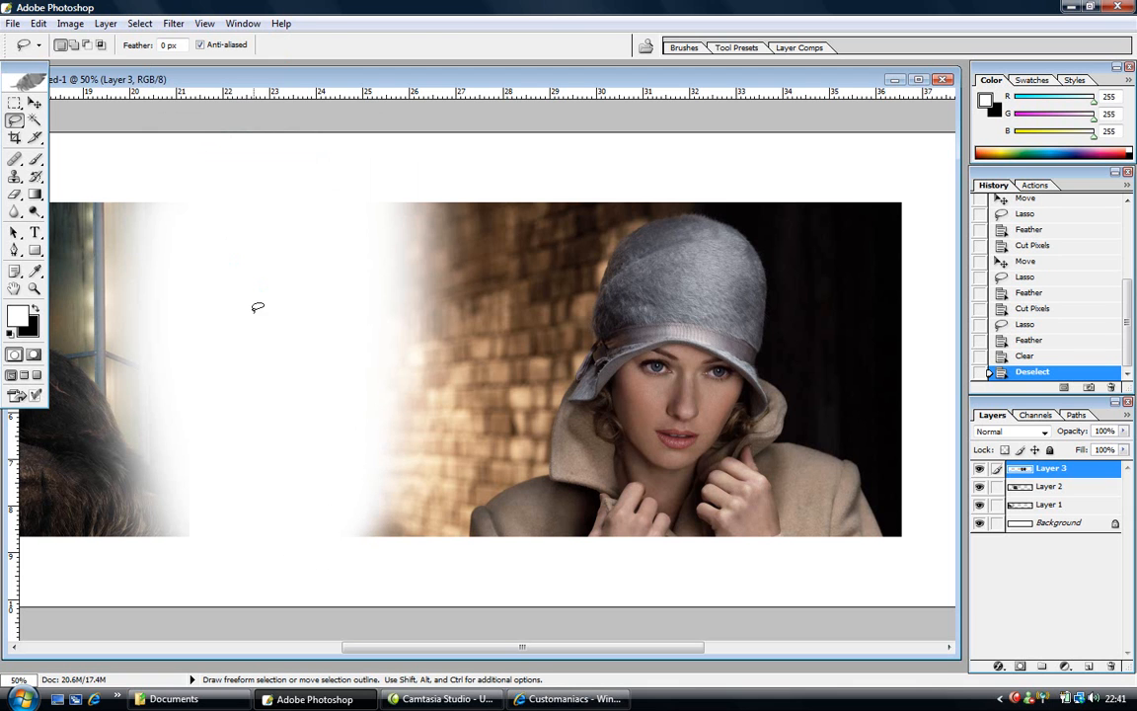
{"action": "left_click", "coordinate": [34, 103]}
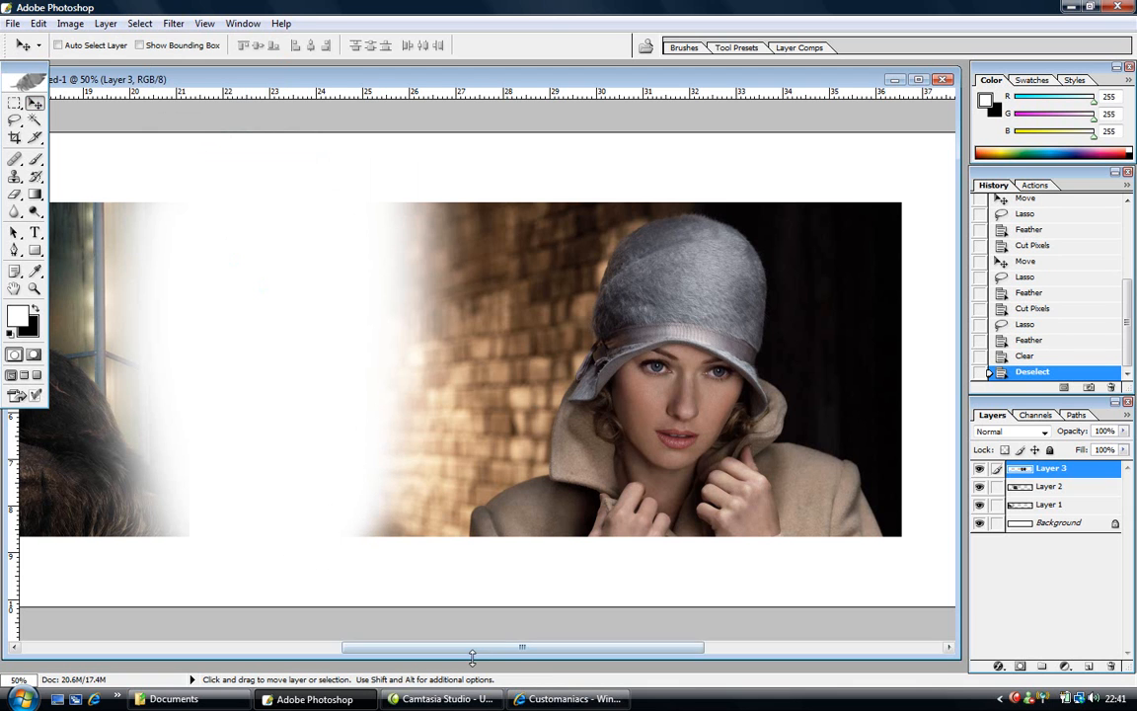
- Shift the woman's photo over Kong, then stack layers as Layer 2, Layer 3, Layer 1, Background
{"action": "left_click_drag", "start_coordinate": [482, 651], "coordinate": [383, 651]}
{"action": "left_click_drag", "start_coordinate": [824, 404], "coordinate": [479, 388]}
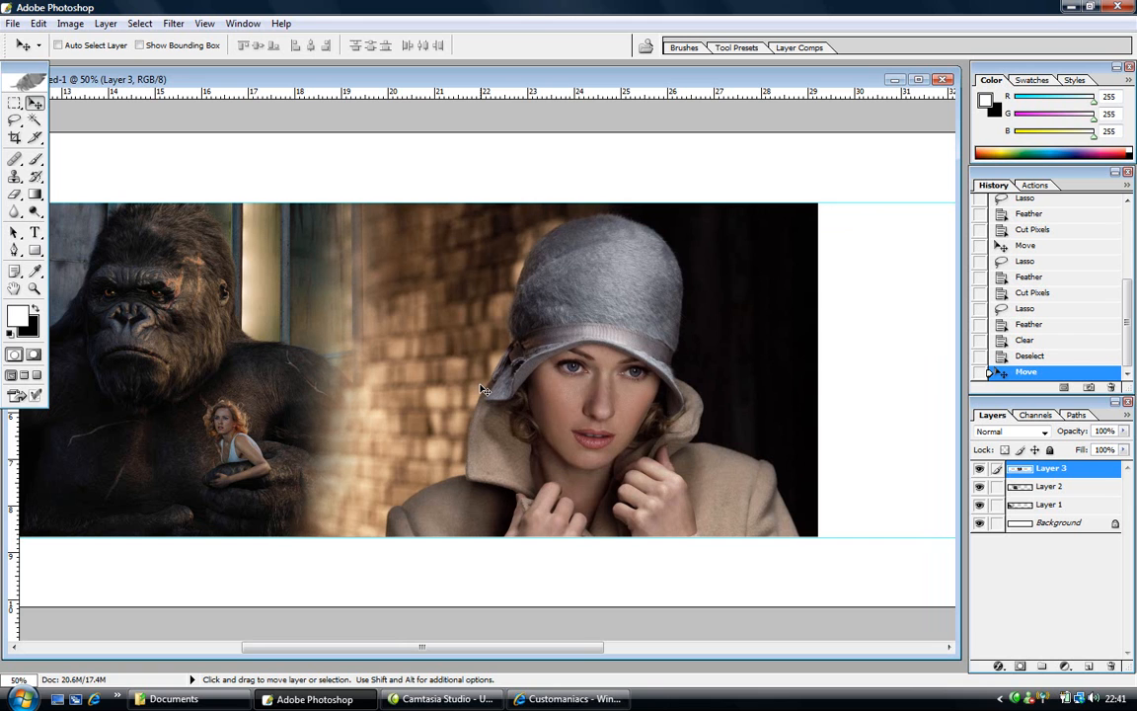
{"action": "left_click_drag", "start_coordinate": [1032, 468], "coordinate": [1017, 495]}
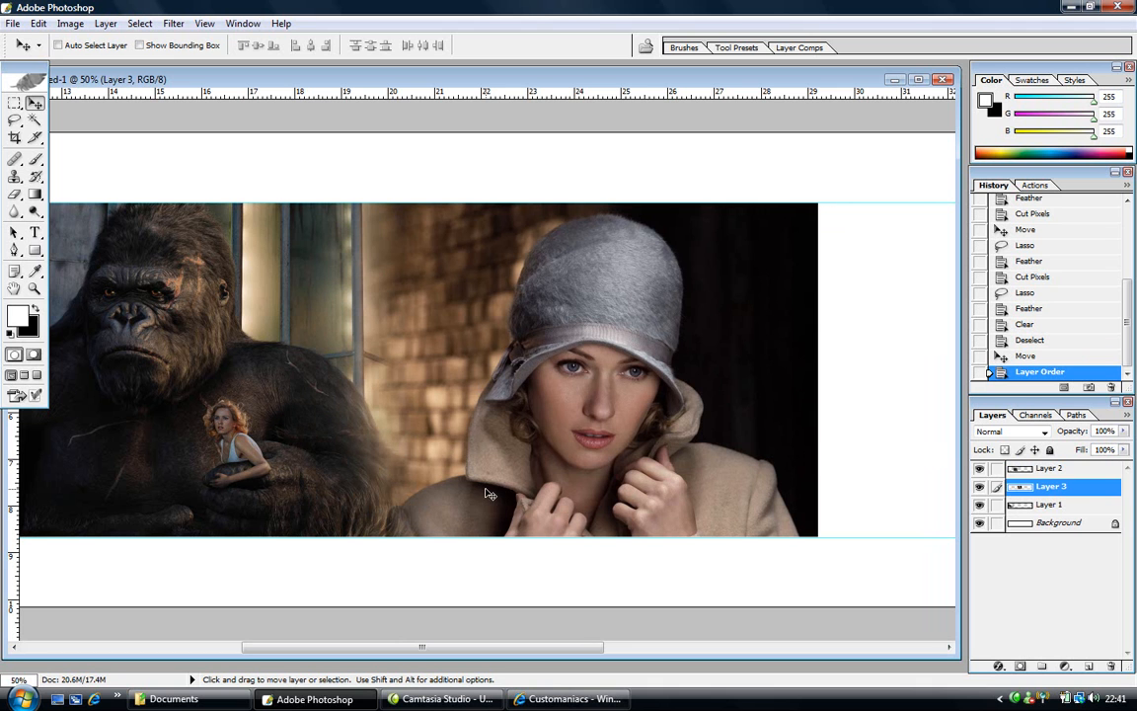
{"action": "left_click_drag", "start_coordinate": [475, 644], "coordinate": [267, 650]}
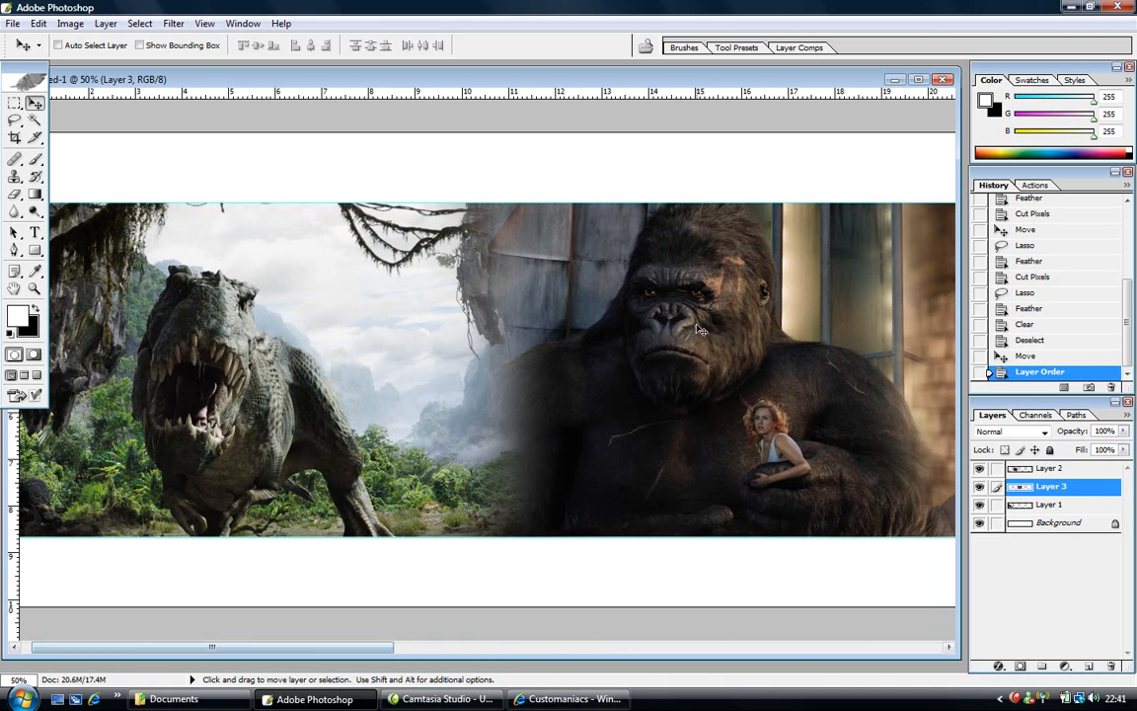
{"action": "left_click_drag", "start_coordinate": [1027, 511], "coordinate": [1027, 466]}
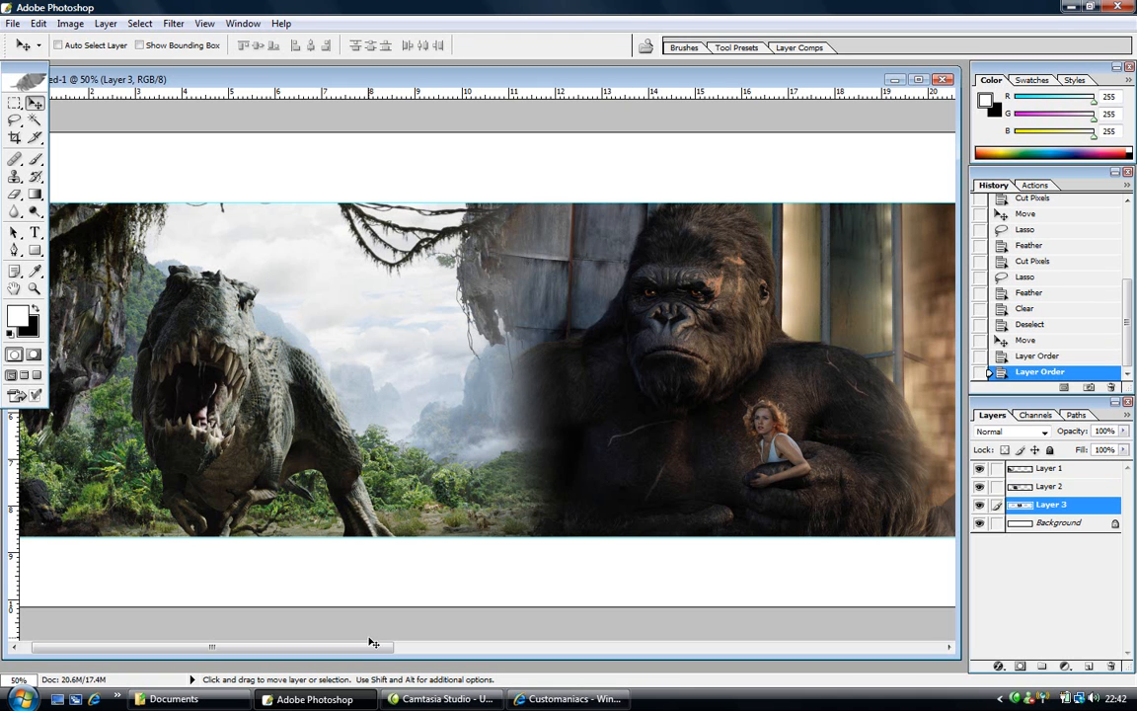
{"action": "mouse_move", "coordinate": [346, 648]}
{"action": "left_mouse_down"}
{"action": "mouse_move", "coordinate": [446, 647]}
{"action": "mouse_move", "coordinate": [302, 668]}
{"action": "mouse_move", "coordinate": [357, 660]}
{"action": "left_mouse_up"}
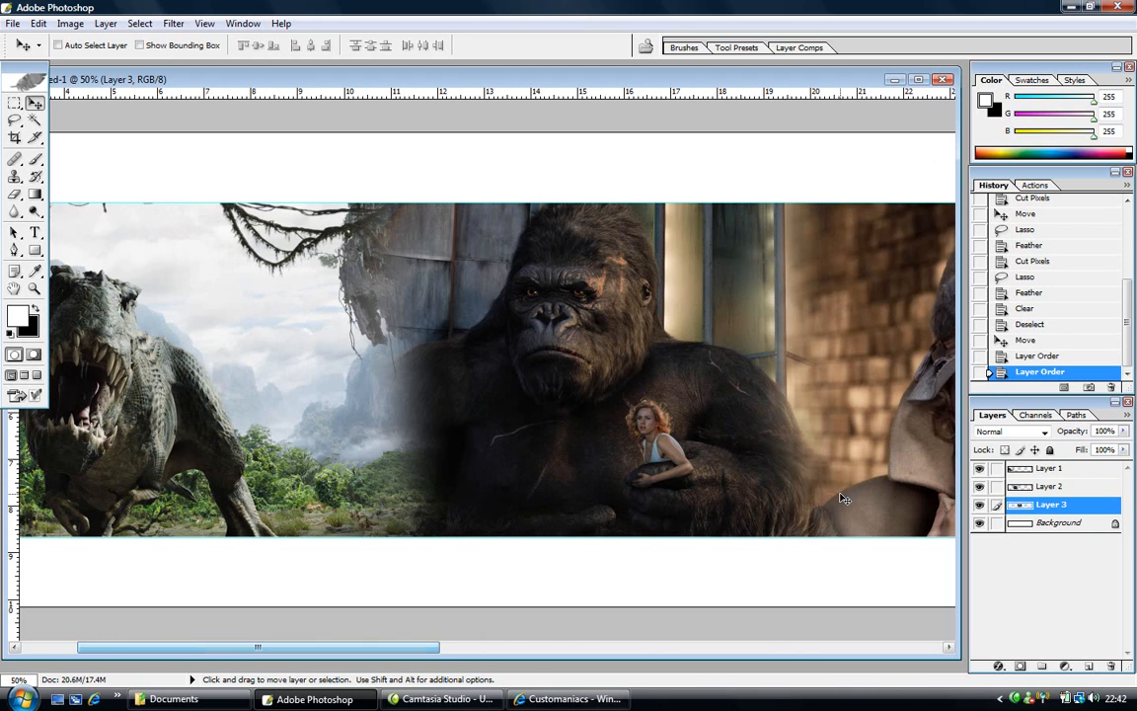
{"action": "left_click_drag", "start_coordinate": [1018, 471], "coordinate": [1022, 523]}
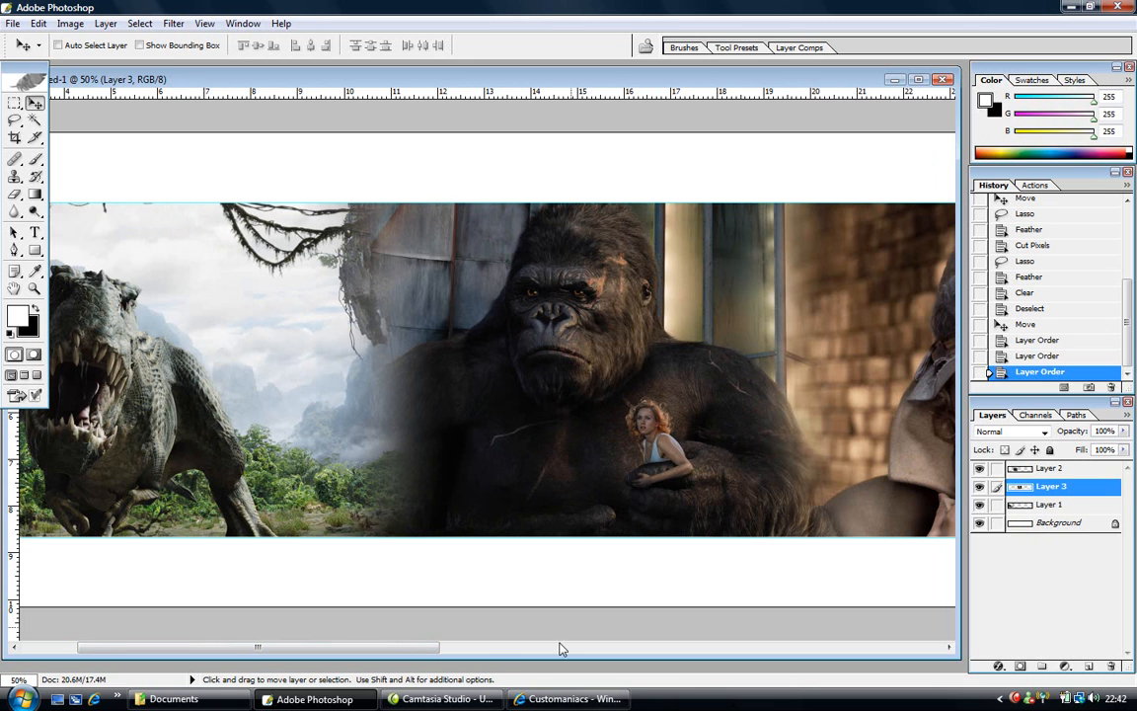
{"action": "left_click_drag", "start_coordinate": [431, 649], "coordinate": [418, 648]}
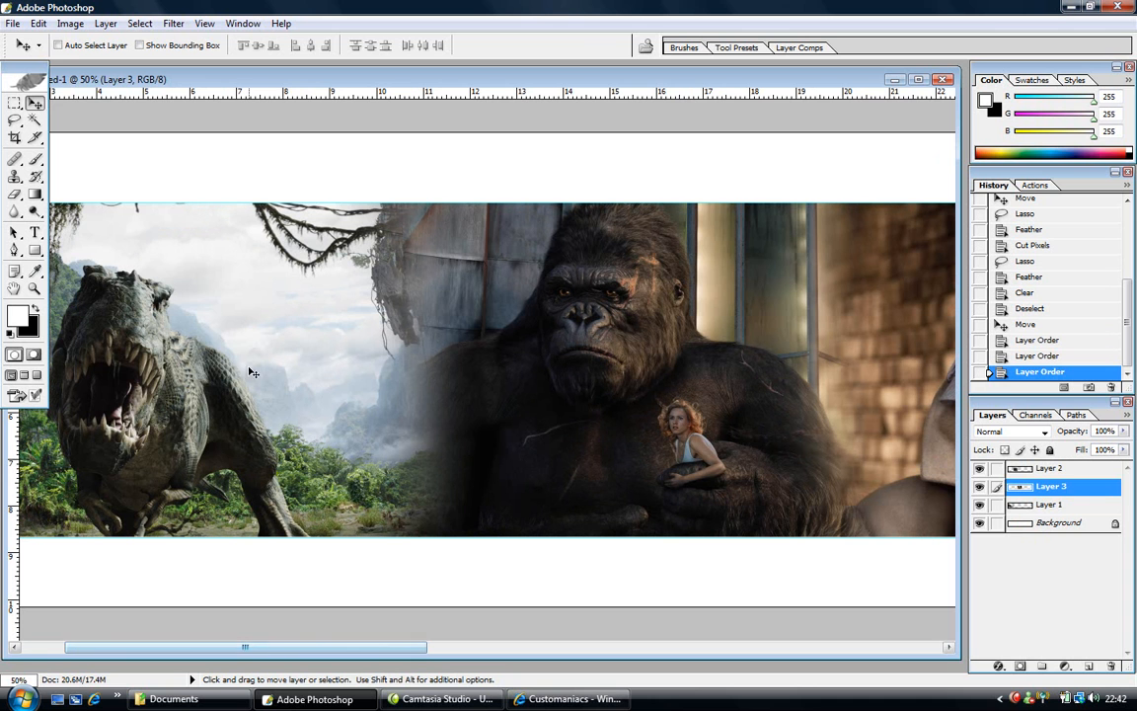
- Zoom in to inspect the T-rex-to-Kong and jungle-to-Kong blends
{"action": "left_click", "coordinate": [34, 289]}
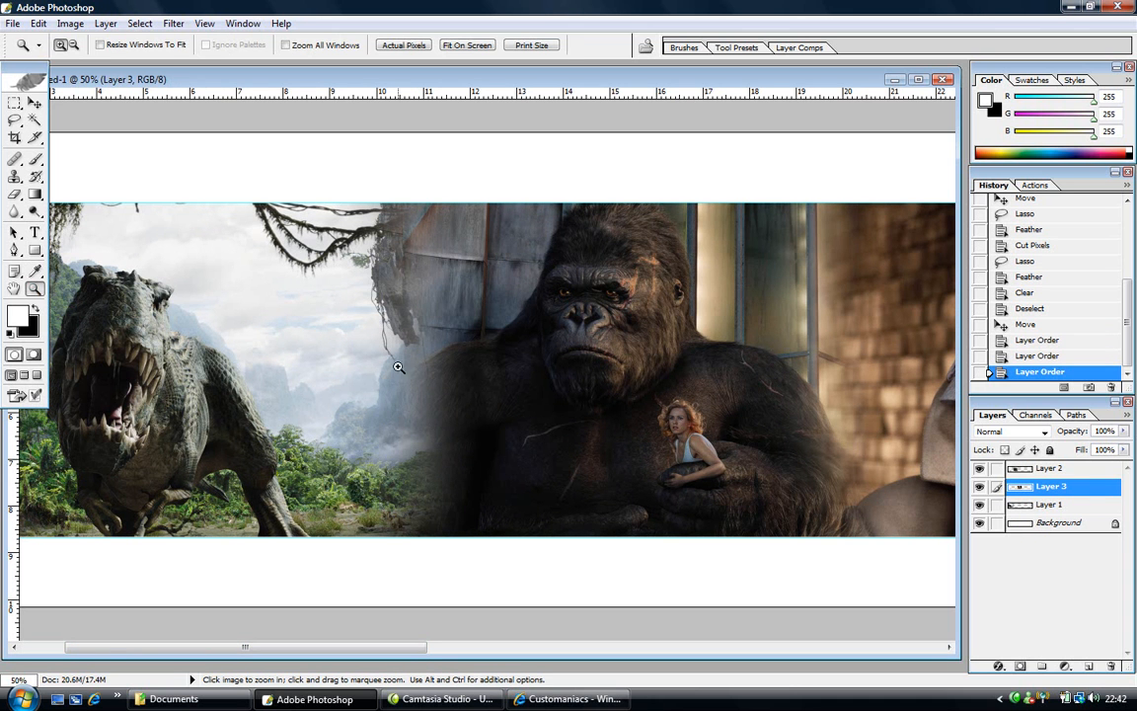
{"action": "left_click", "coordinate": [489, 410]}
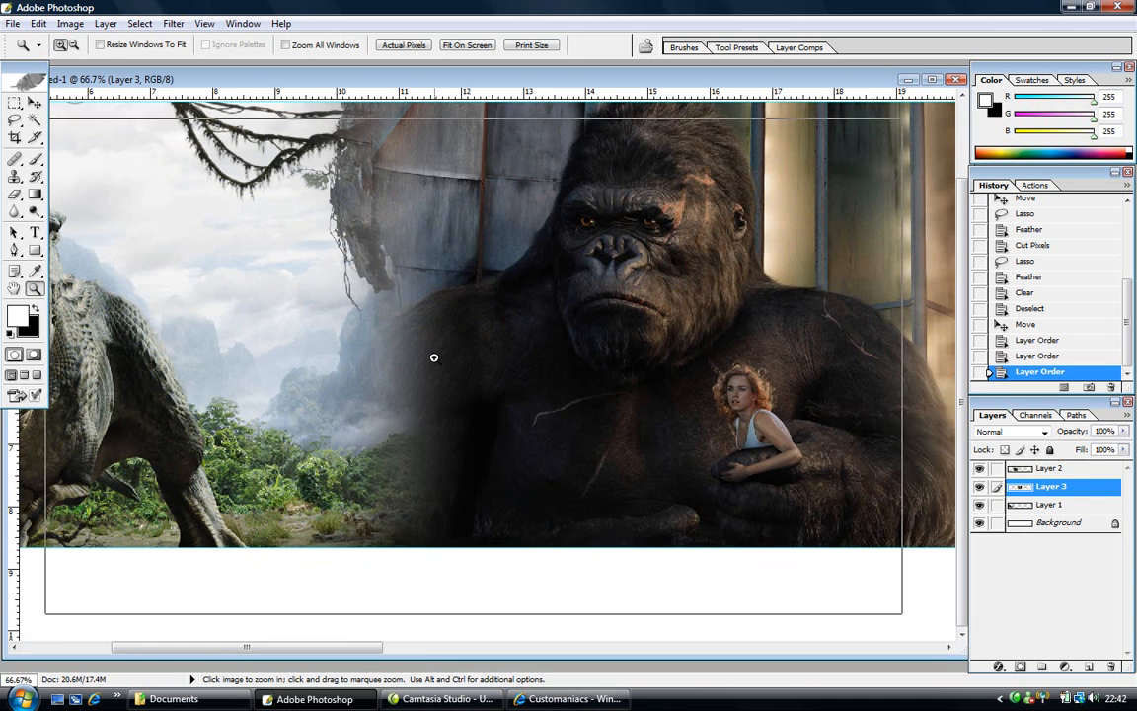
{"action": "left_click", "coordinate": [433, 358]}
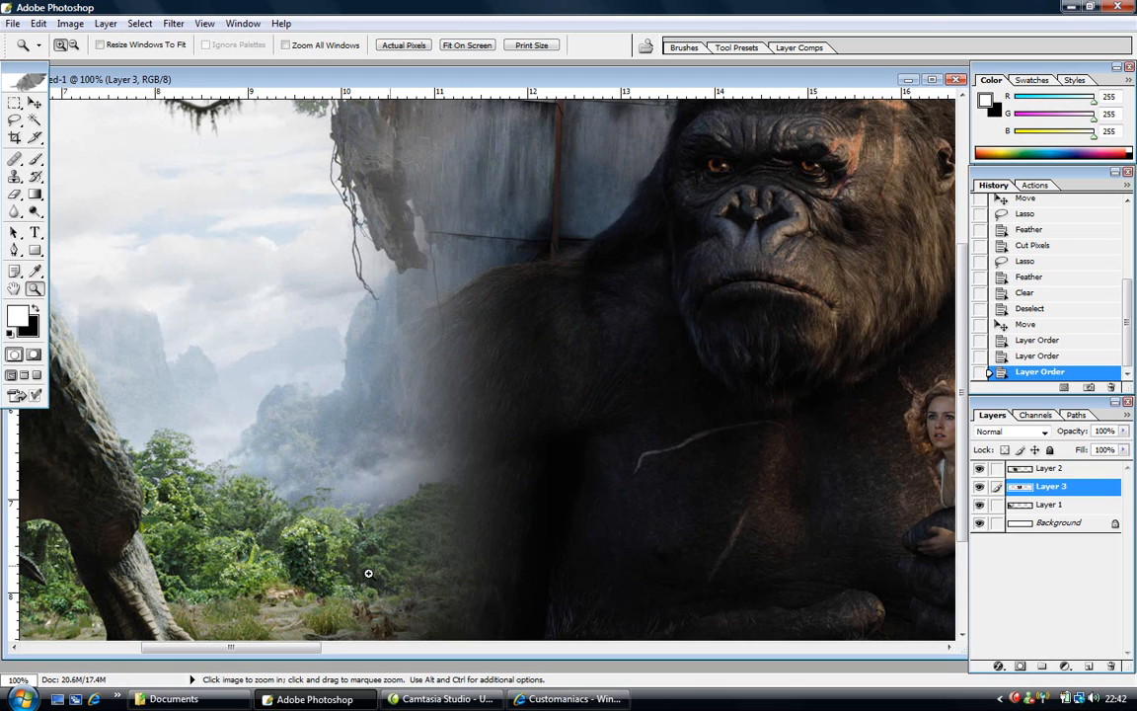
{"action": "left_click_drag", "start_coordinate": [303, 648], "coordinate": [470, 674]}
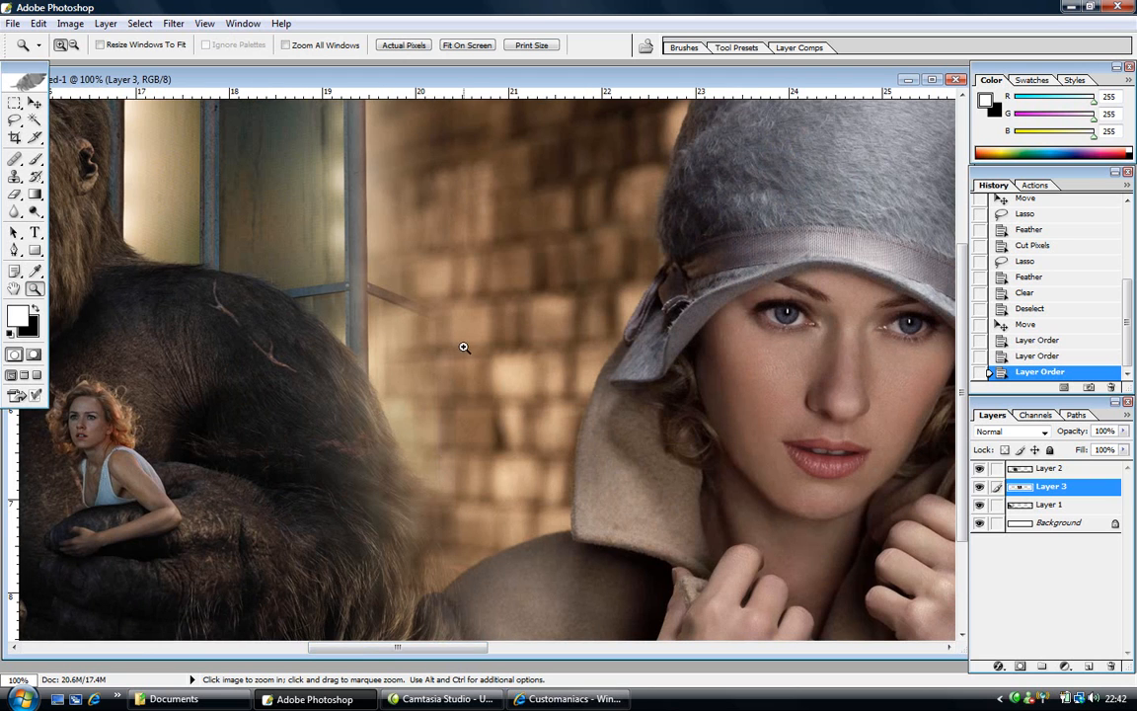
{"action": "mouse_move", "coordinate": [472, 654]}
{"action": "left_mouse_down"}
{"action": "mouse_move", "coordinate": [536, 654]}
{"action": "mouse_move", "coordinate": [476, 654]}
{"action": "left_mouse_up"}
- Fit the whole banner on screen, zoom in slightly, and enlarge the document window
{"action": "left_click", "coordinate": [467, 45]}
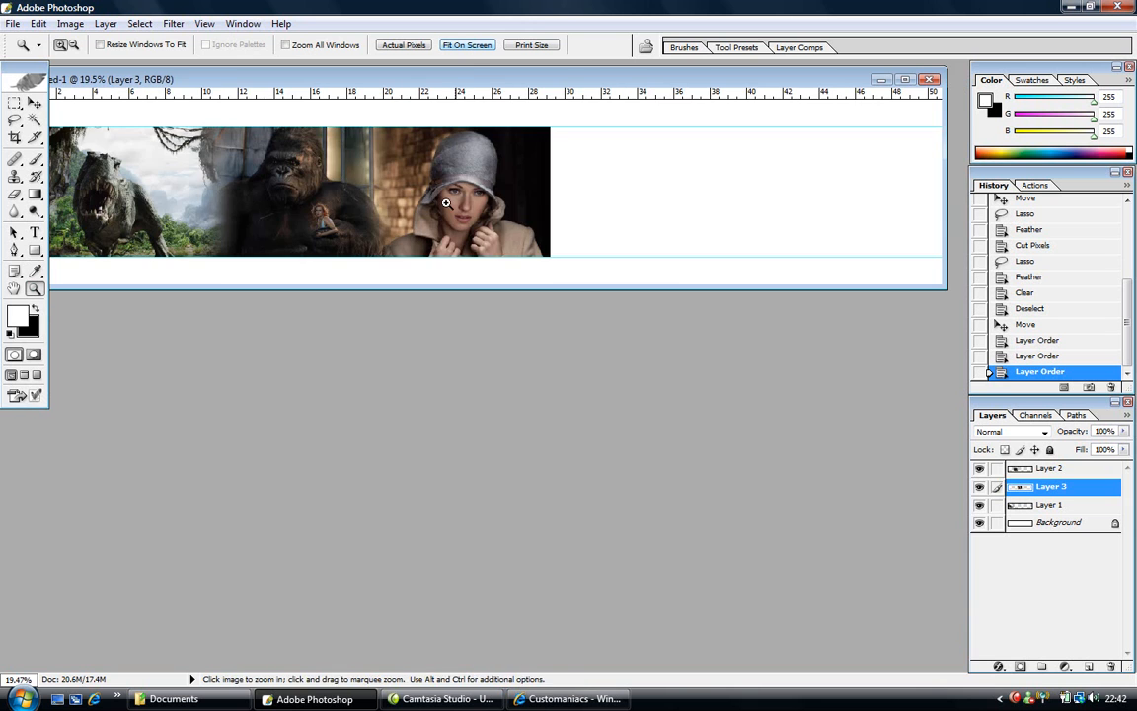
{"action": "left_click", "coordinate": [289, 219]}
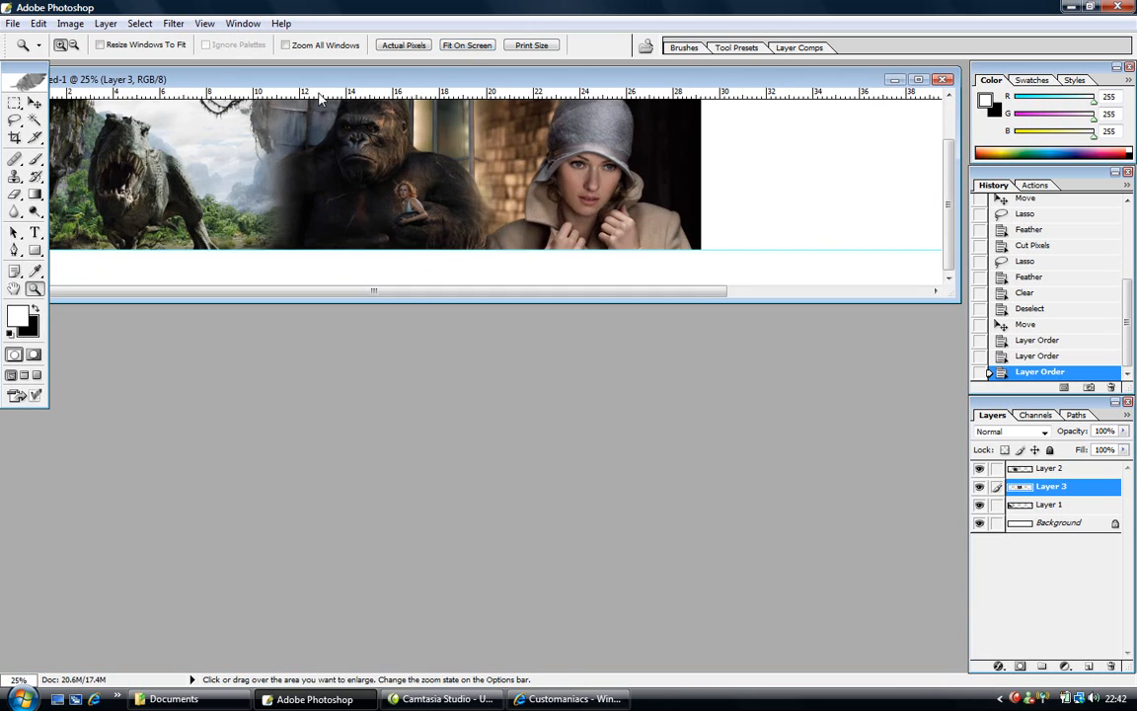
{"action": "left_click_drag", "start_coordinate": [327, 87], "coordinate": [353, 152]}
{"action": "left_click_drag", "start_coordinate": [460, 369], "coordinate": [462, 560]}
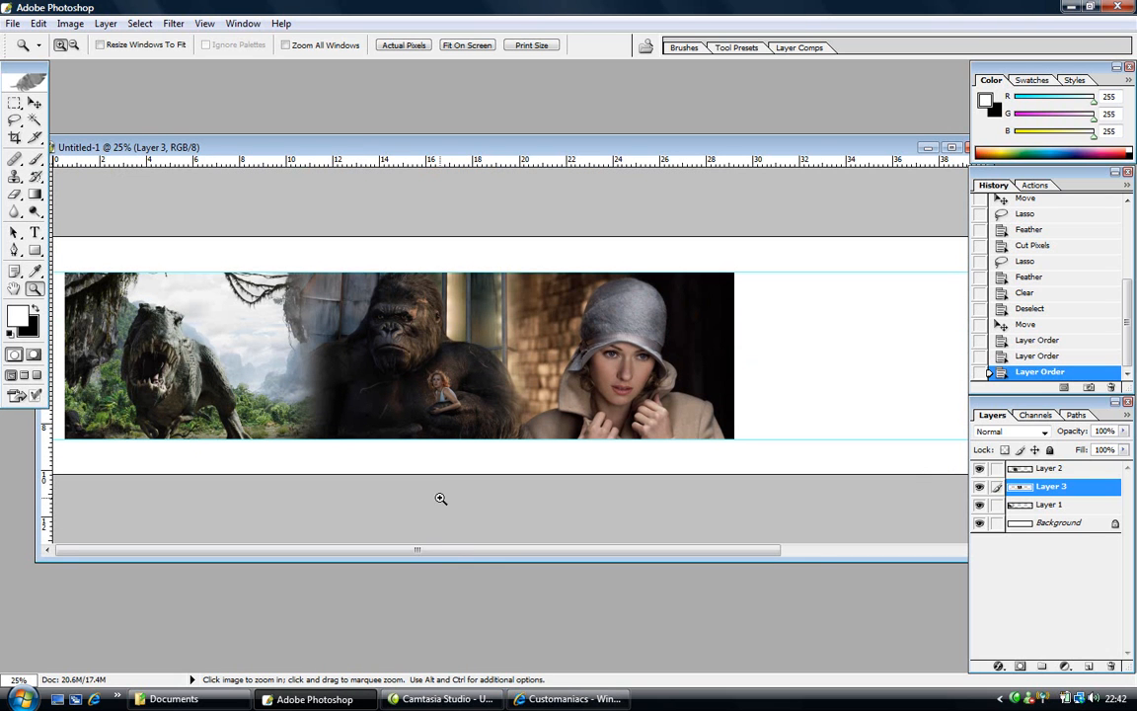